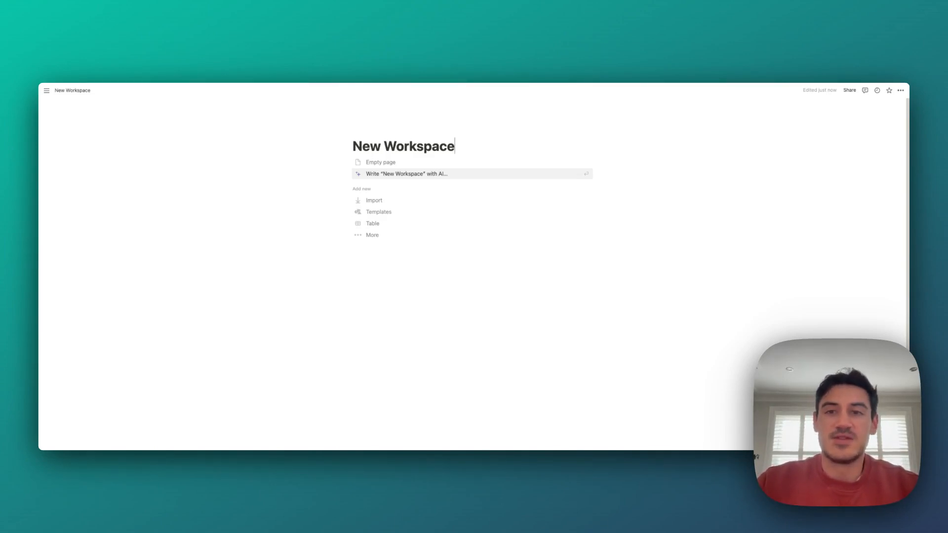
Rename the page to New Project Management Workspace
double_click(420, 147)
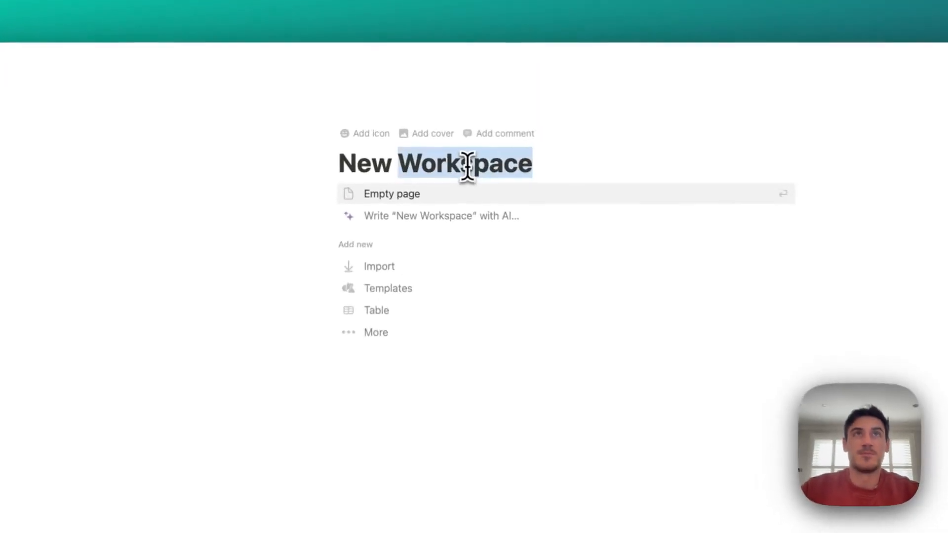
text(Project M)
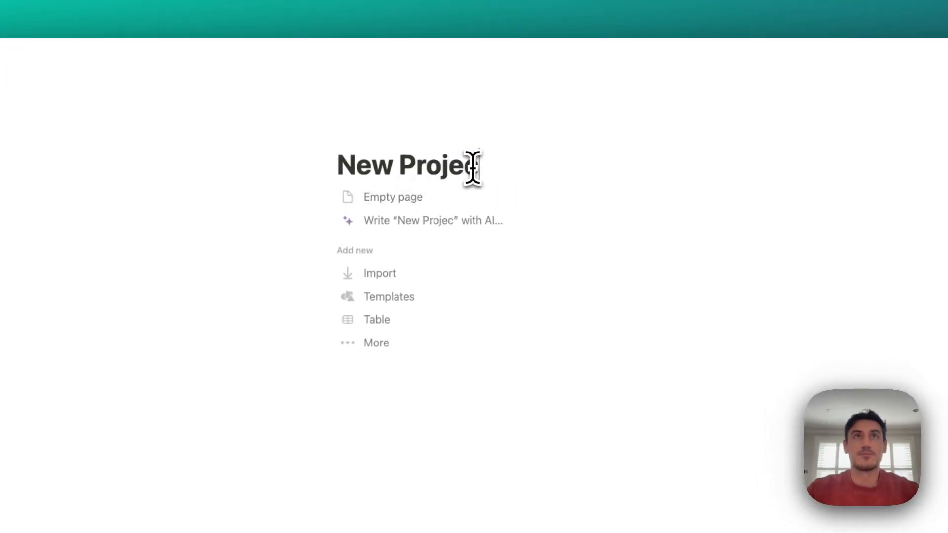
text(anagement Workspace)
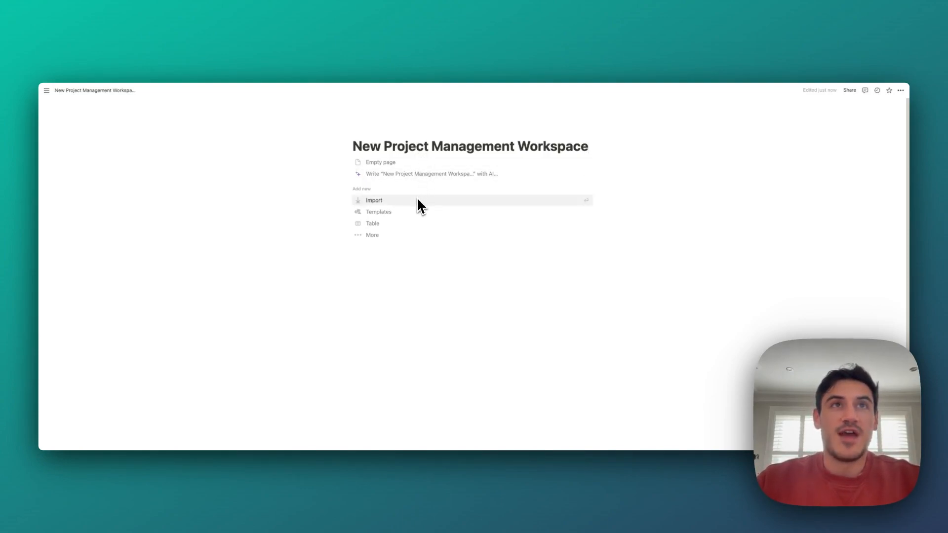
Start the workspace as an empty page and list Tasks, Projects, Meetings and Team on separate lines
click(387, 165)
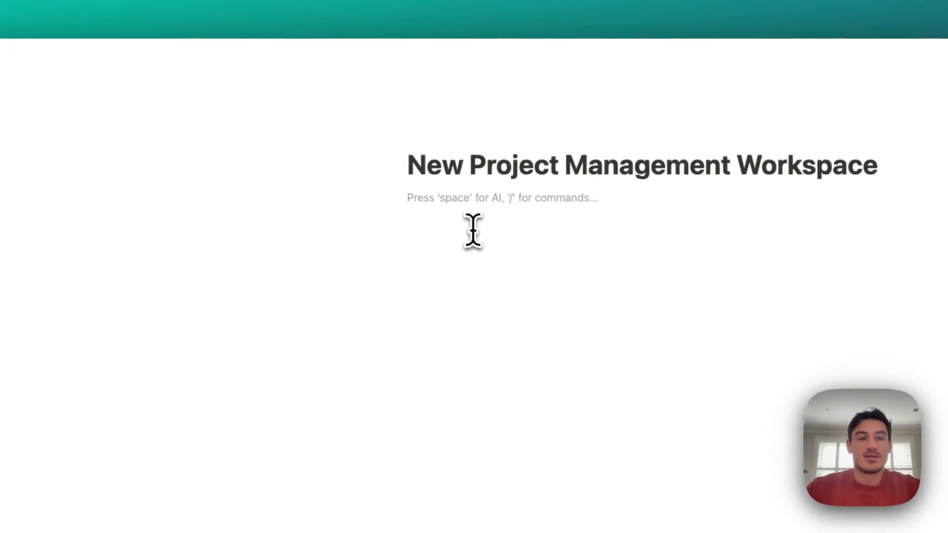
text(Tasks)
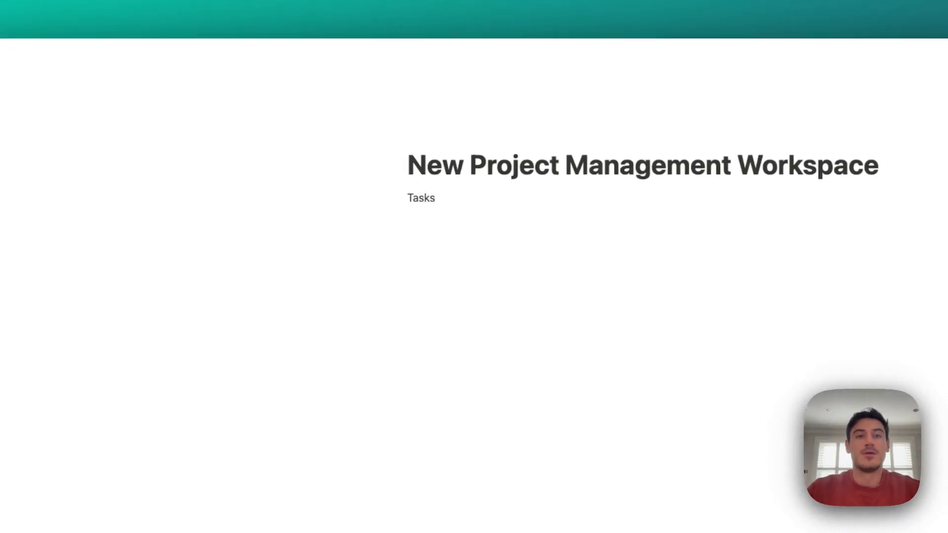
key(Return)
text(Projects)
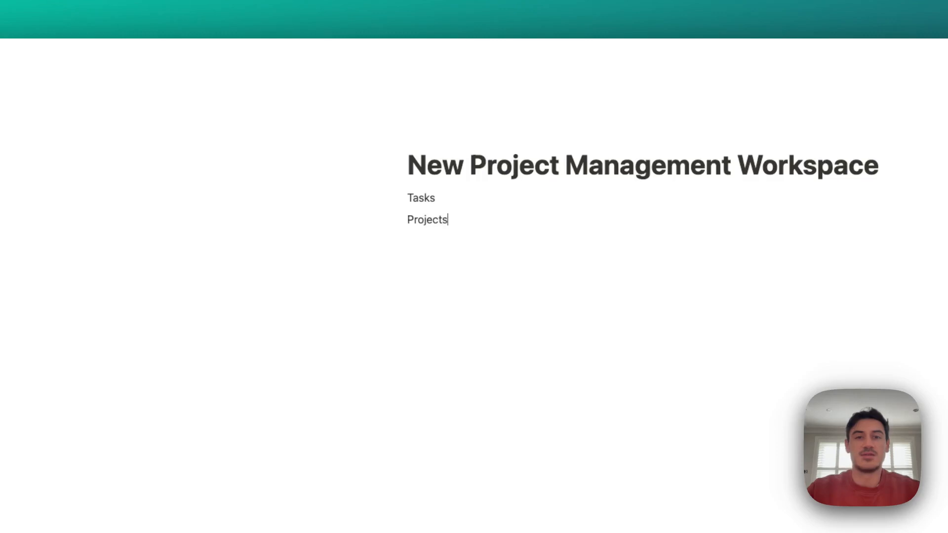
key(Return)
text(Meetings)
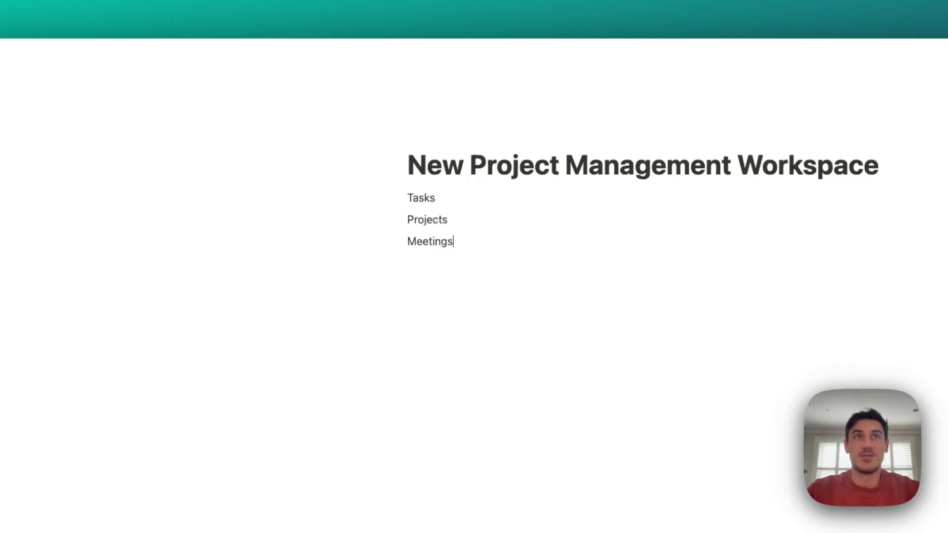
key(Return)
text(Team)
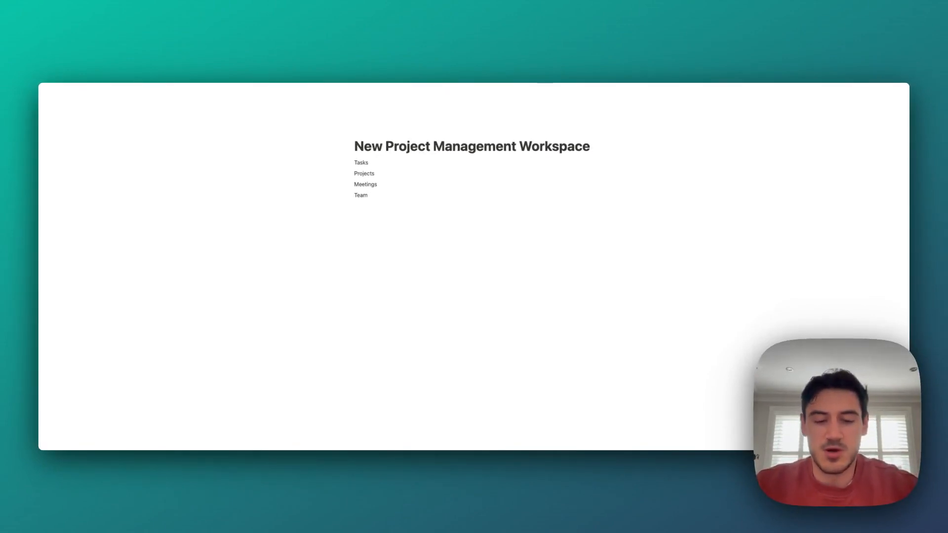
click(382, 212)
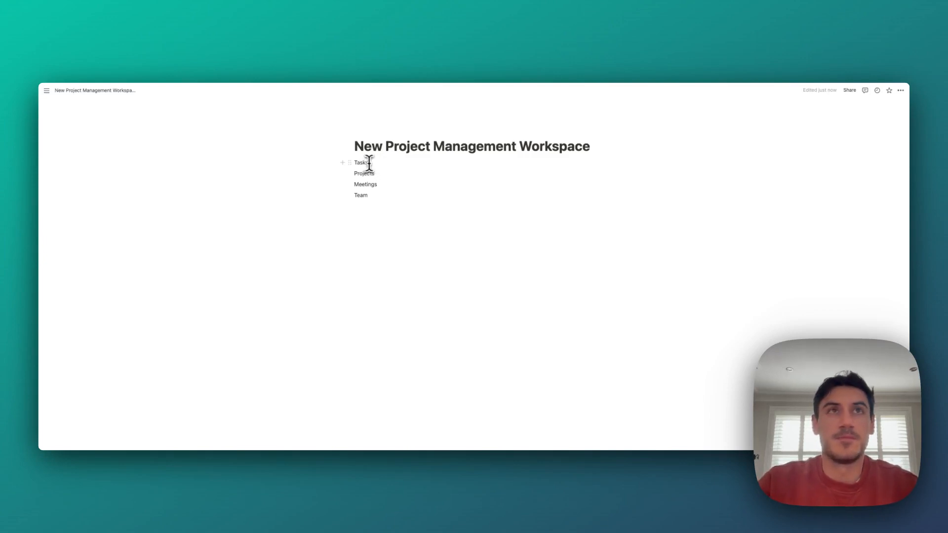
Turn the Tasks, Projects and Meetings text lines into pages
text(/turn)
key(Right)
scroll(405, 229, down, 3)
text(page)
key(Return)
click(408, 173)
text(/turn page)
key(Return)
click(416, 185)
text(/turn page)
key(Return)
click(405, 201)
text(/turn page)
key(BackSpace)
key(BackSpace)
key(BackSpace)
key(BackSpace)
key(BackSpace)
key(BackSpace)
key(BackSpace)
key(BackSpace)
key(BackSpace)
key(BackSpace)
key(BackSpace)
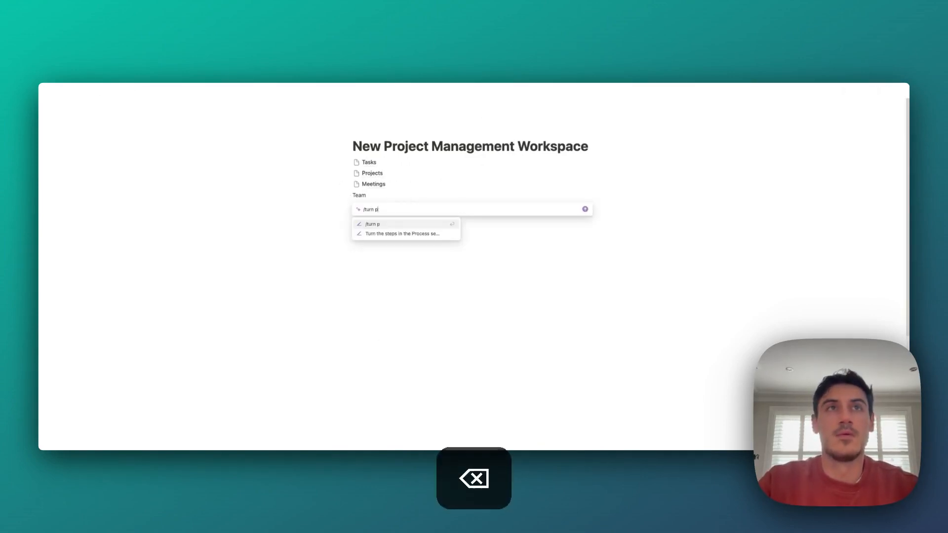
Turn the Team text line into a page
click(392, 197)
text(/turn page)
key(Return)
Open the Tasks, Projects and Meetings sub-pages and set them up as new table databases
click(374, 164)
click(373, 223)
click(788, 189)
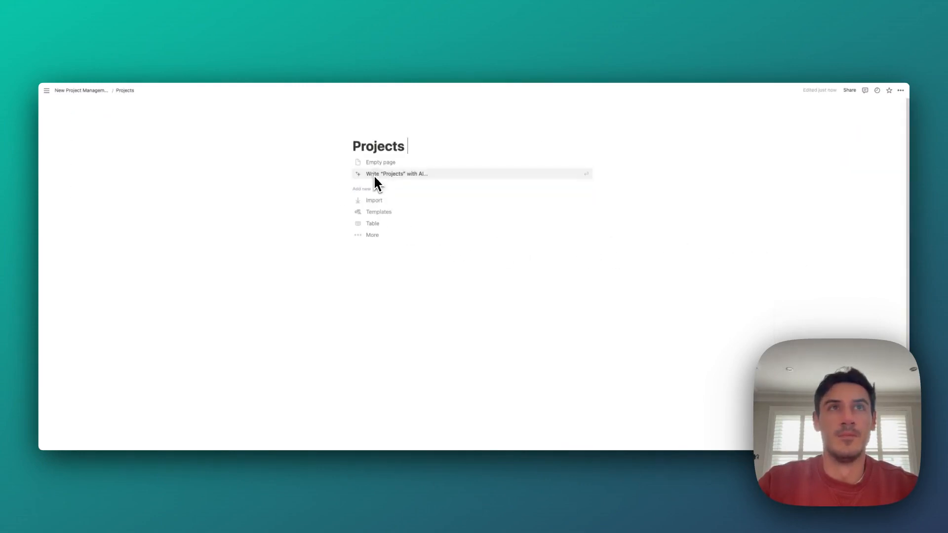
click(373, 223)
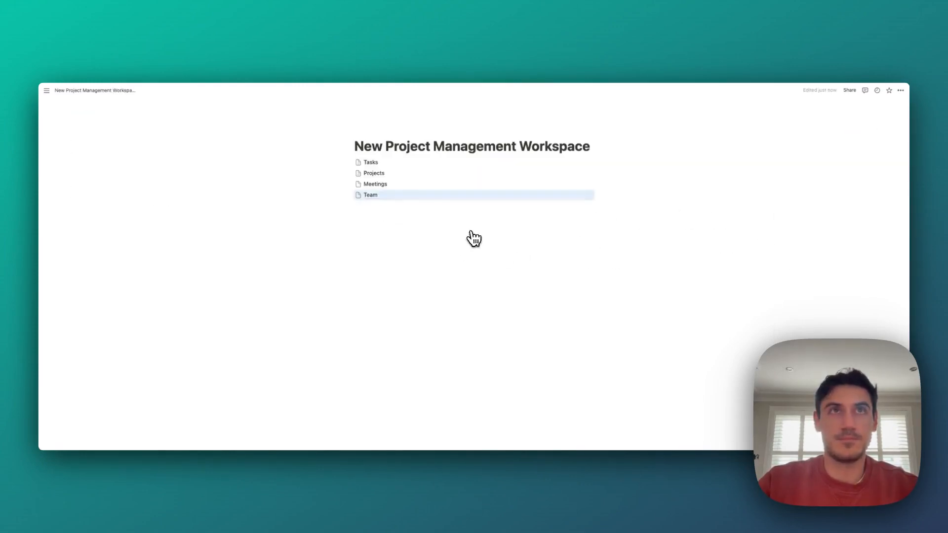
click(375, 182)
click(531, 223)
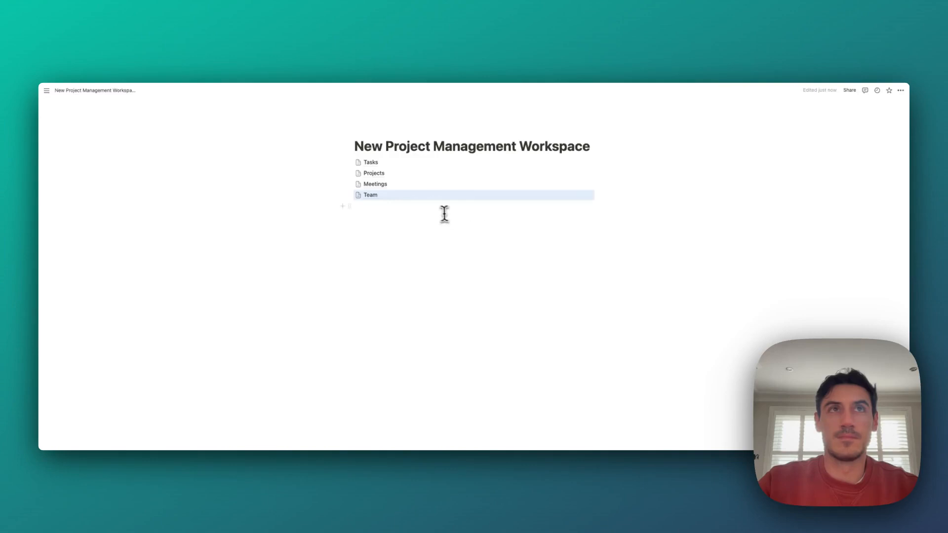
Show the sidebar and look at the sub-pages nested under New Project Management Workspace
click(434, 204)
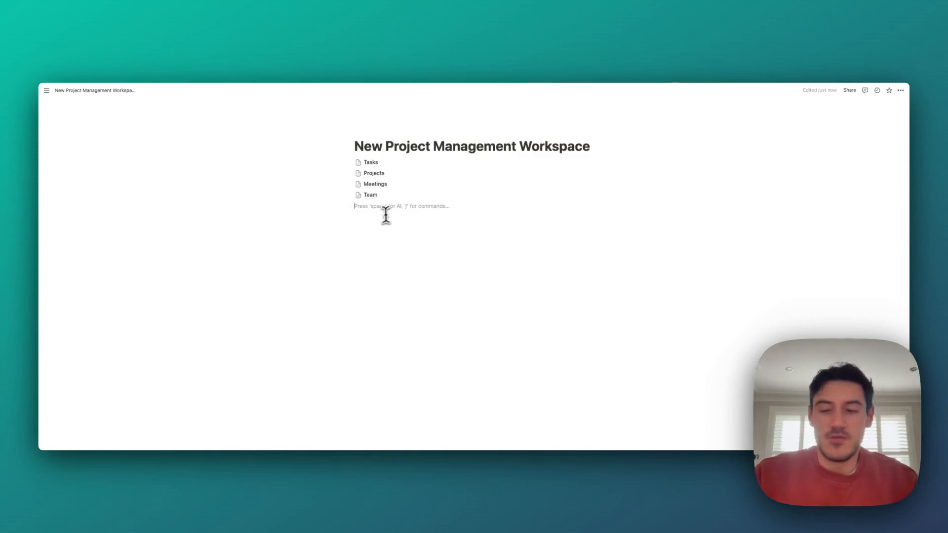
key(super+backslash)
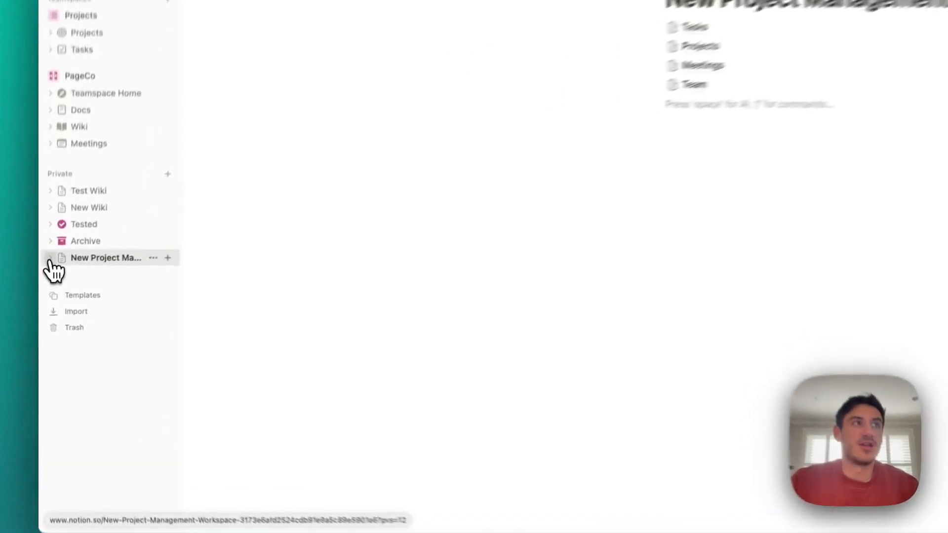
click(46, 294)
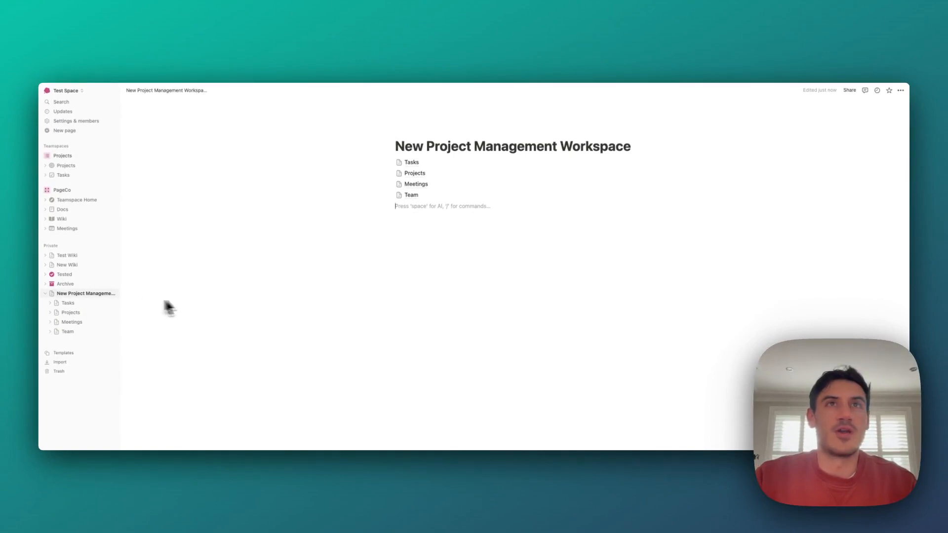
click(46, 293)
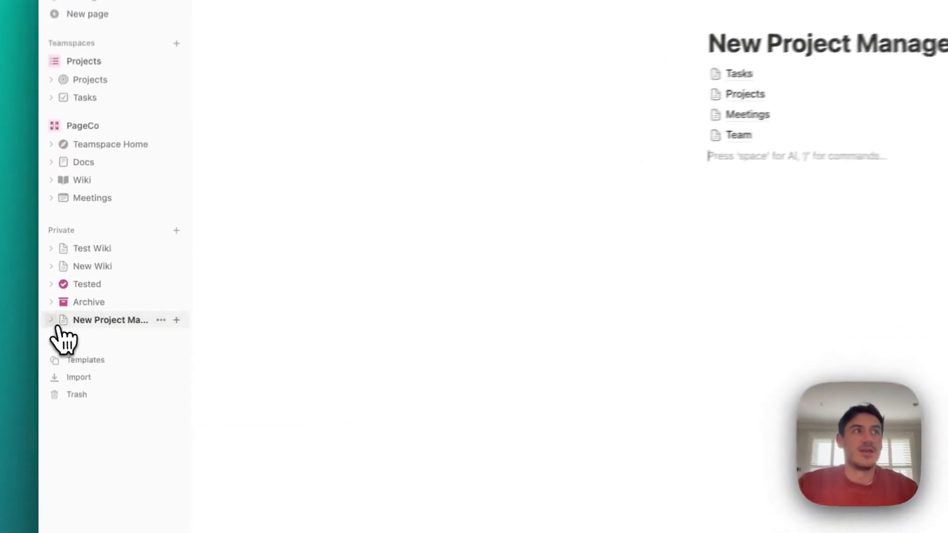
Create a private page titled Databases and move Tasks, Projects, Meetings and Team from the workspace page into it
click(185, 228)
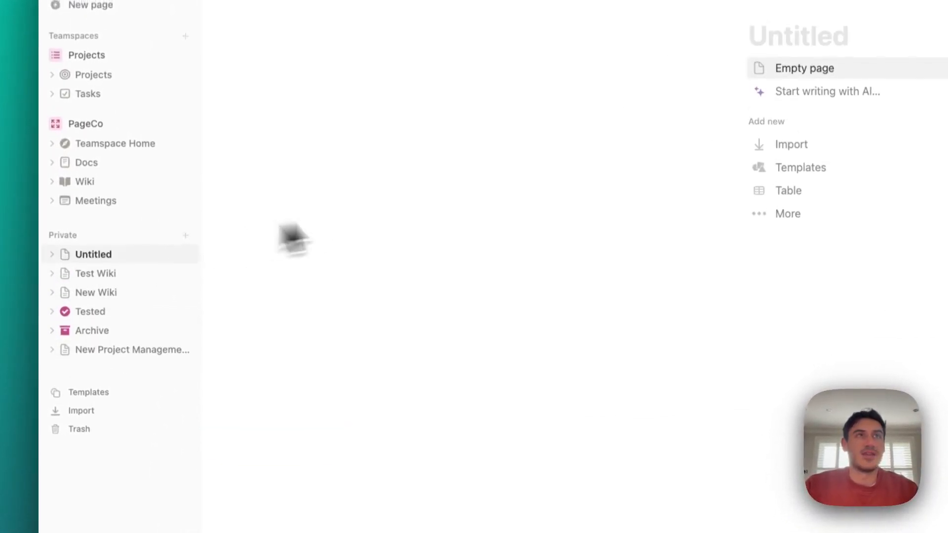
text(Databases)
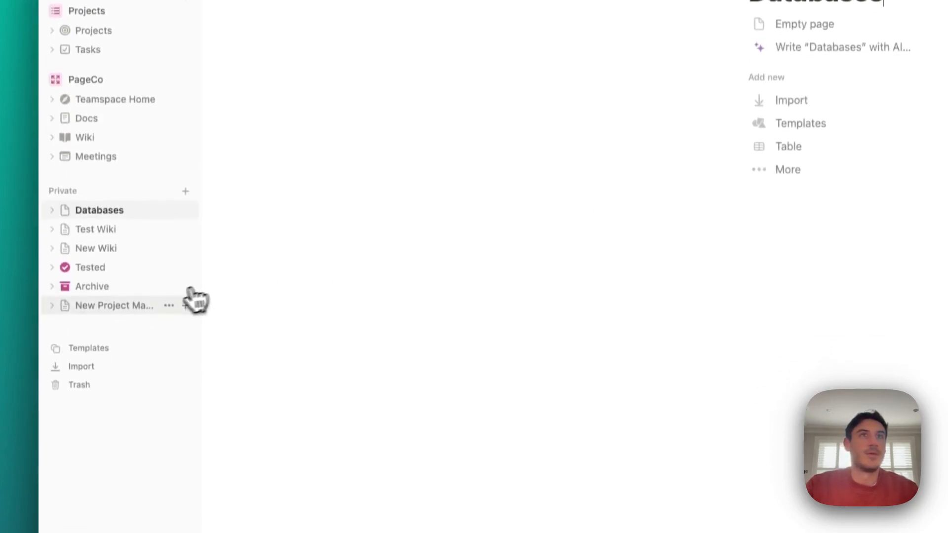
click(193, 367)
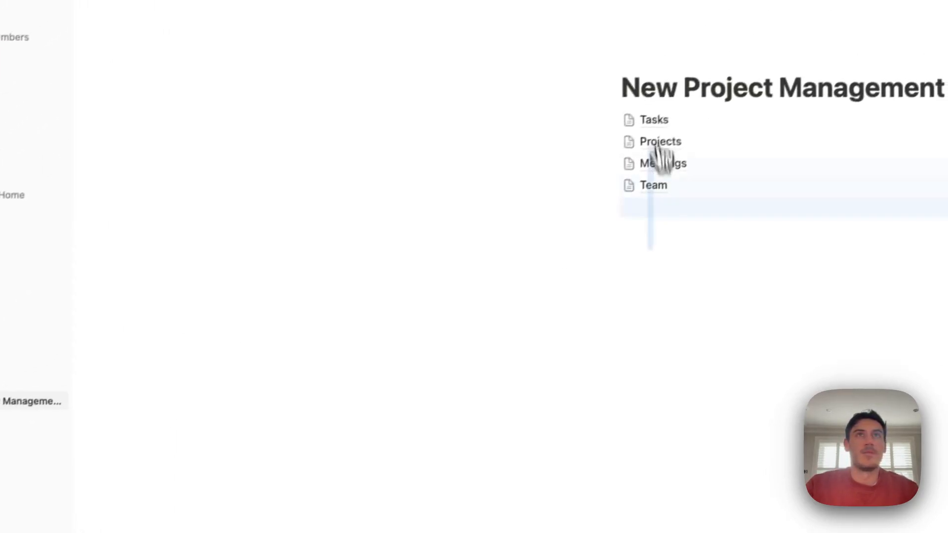
drag(661, 158, 661, 119)
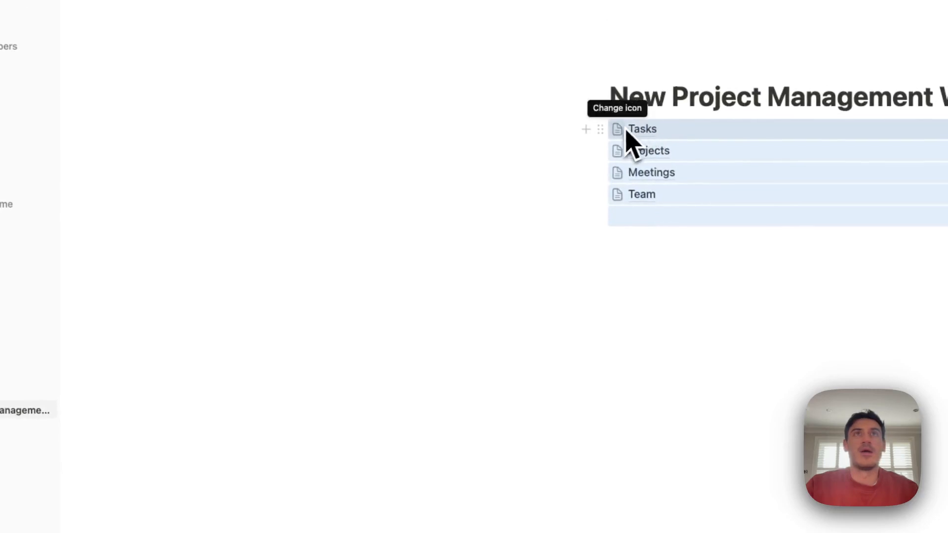
click(618, 120)
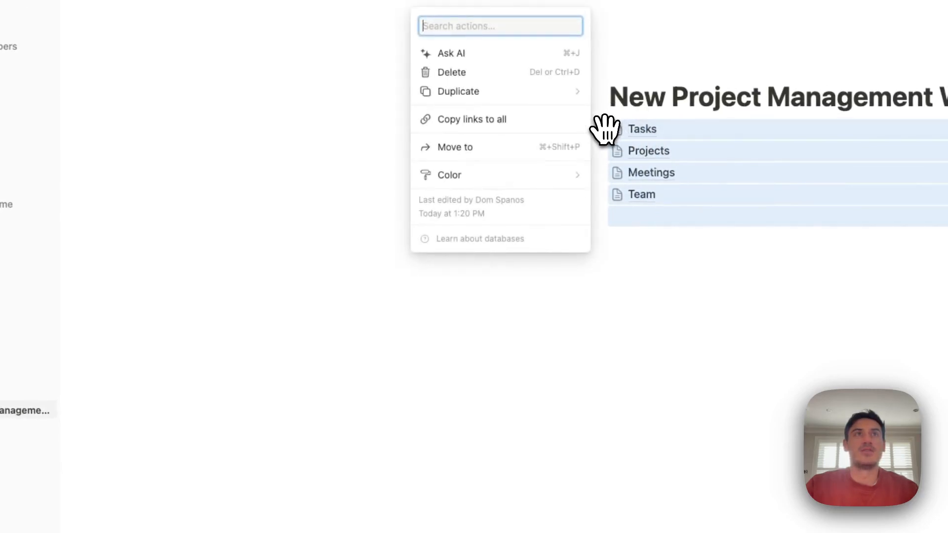
click(559, 152)
click(644, 218)
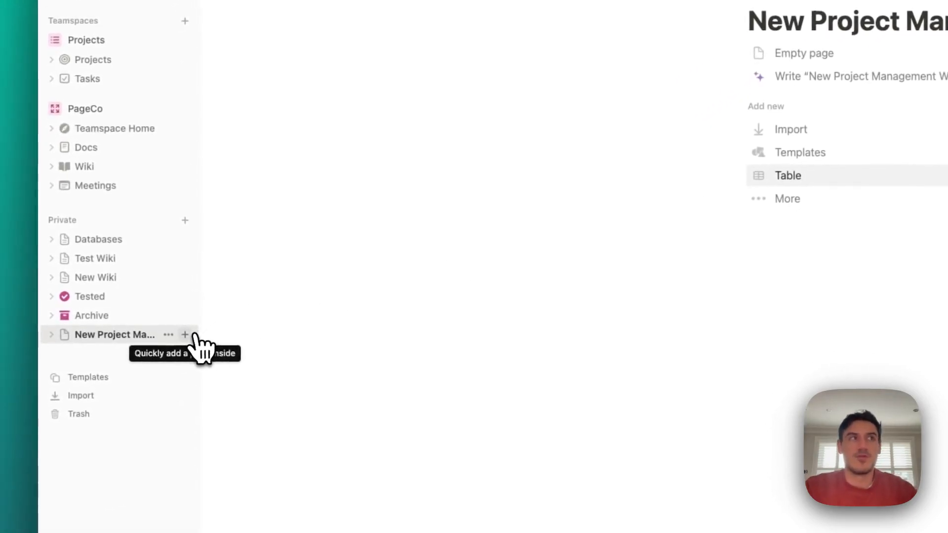
Check the contents of the Databases page and restart New Project Management Workspace as an empty page
click(100, 243)
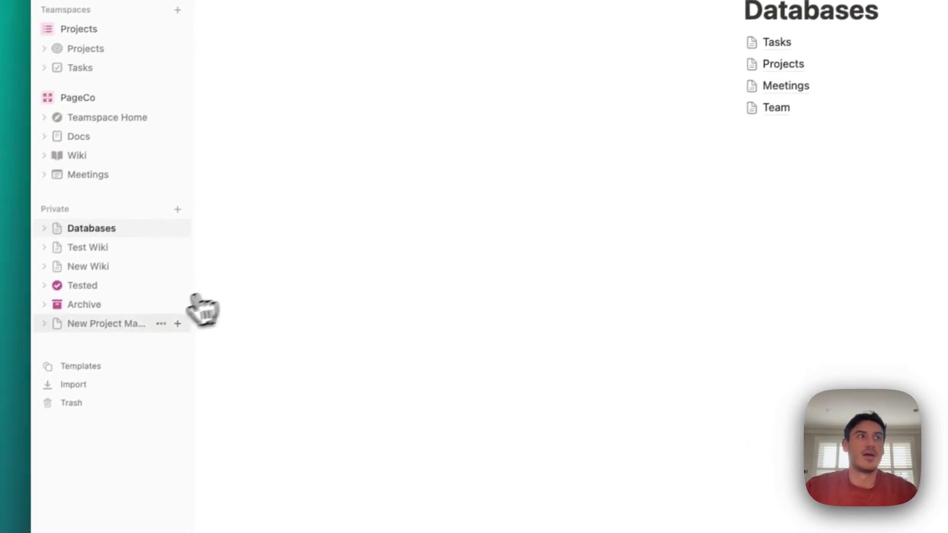
click(136, 328)
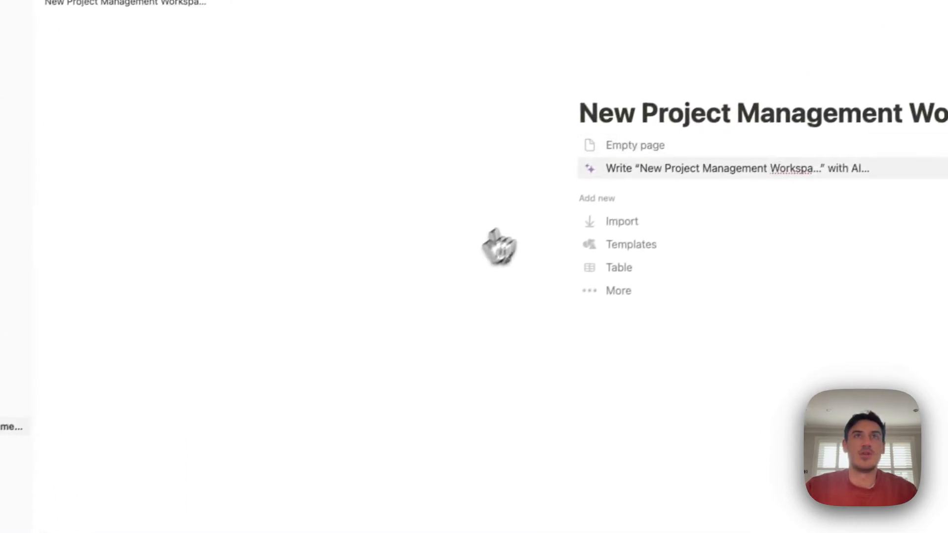
click(593, 149)
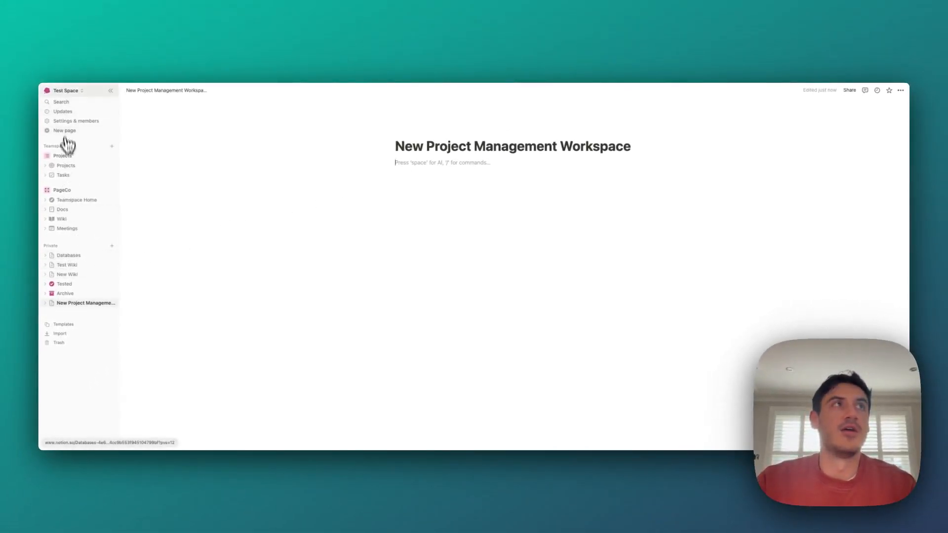
Switch to the other workspace, collapse the Selida teamspace and examine the pages in its Databases teamspace
click(65, 91)
click(81, 119)
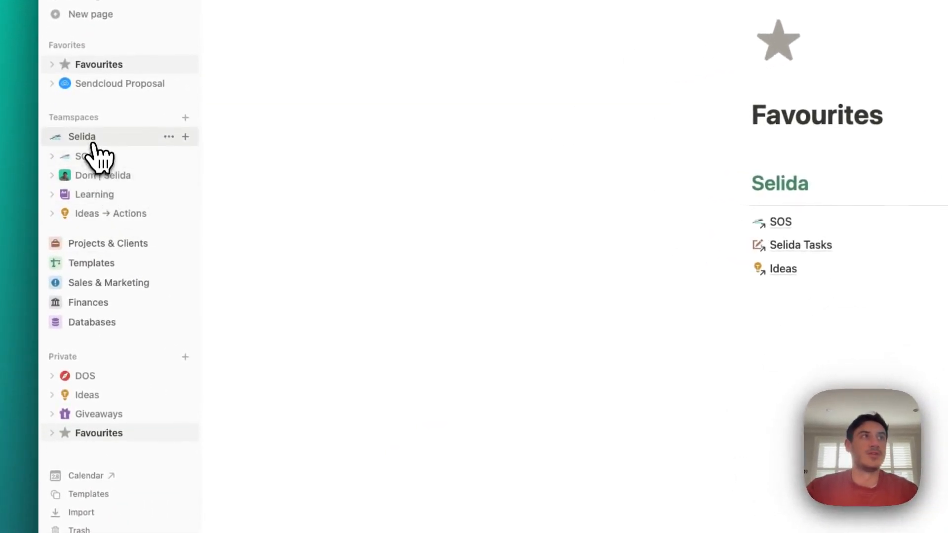
click(92, 143)
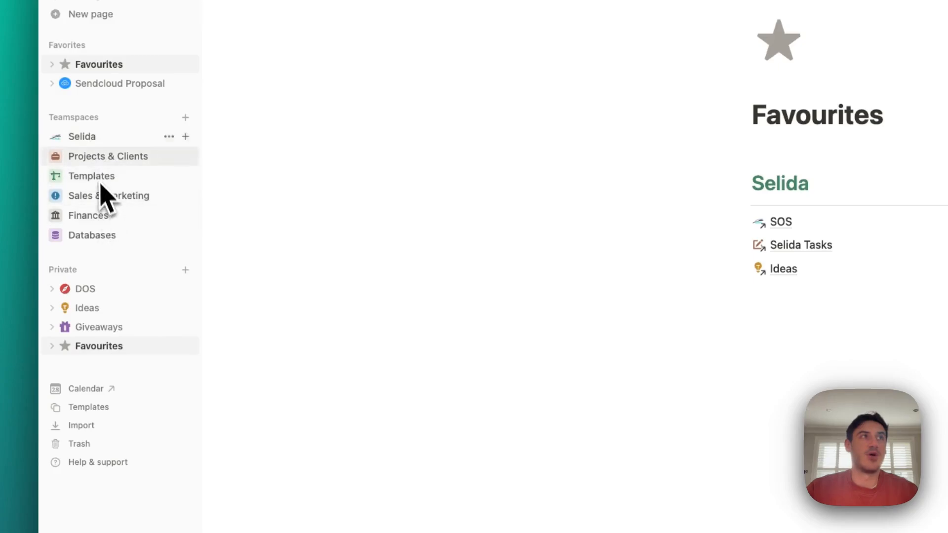
click(103, 234)
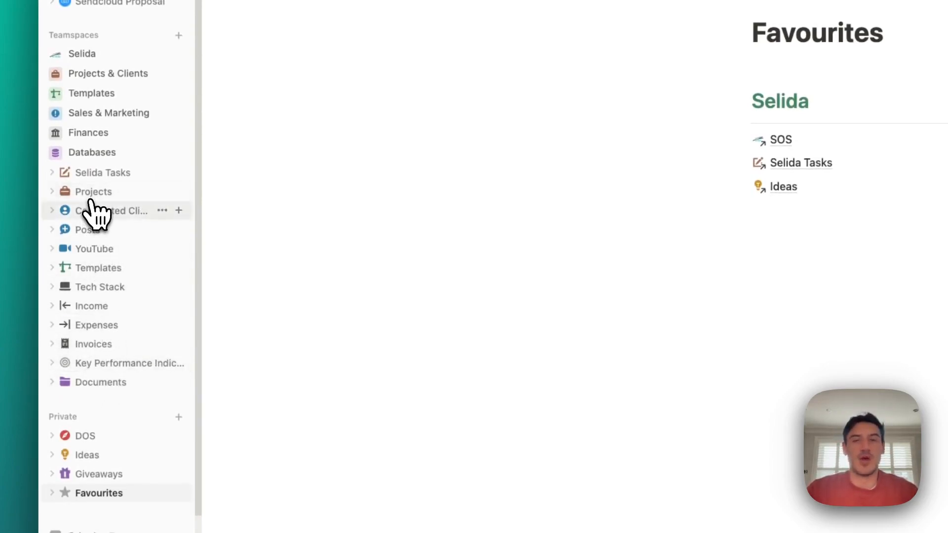
click(92, 153)
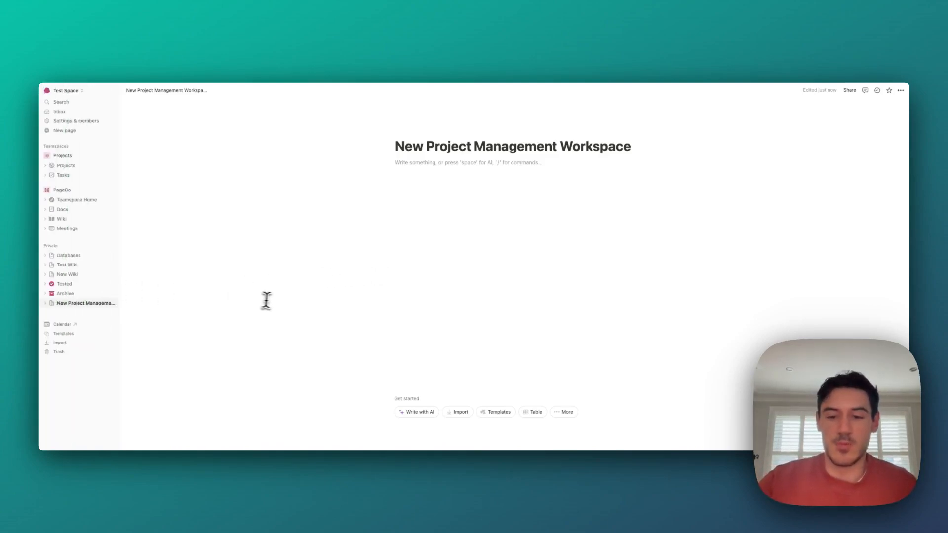
Hide the sidebar on the New Project Management Workspace page and insert a callout reading Navigation
key(super+backslash)
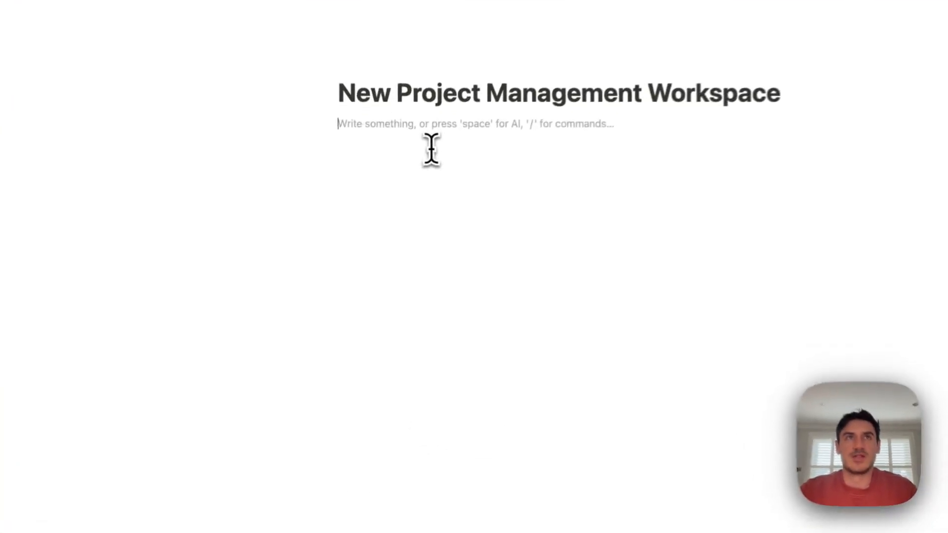
text(/call)
key(Return)
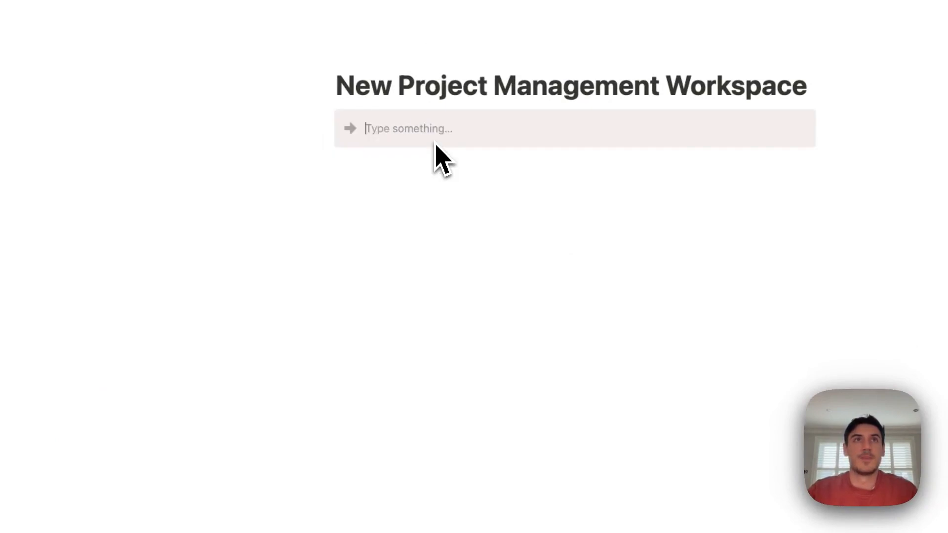
text(Navigation)
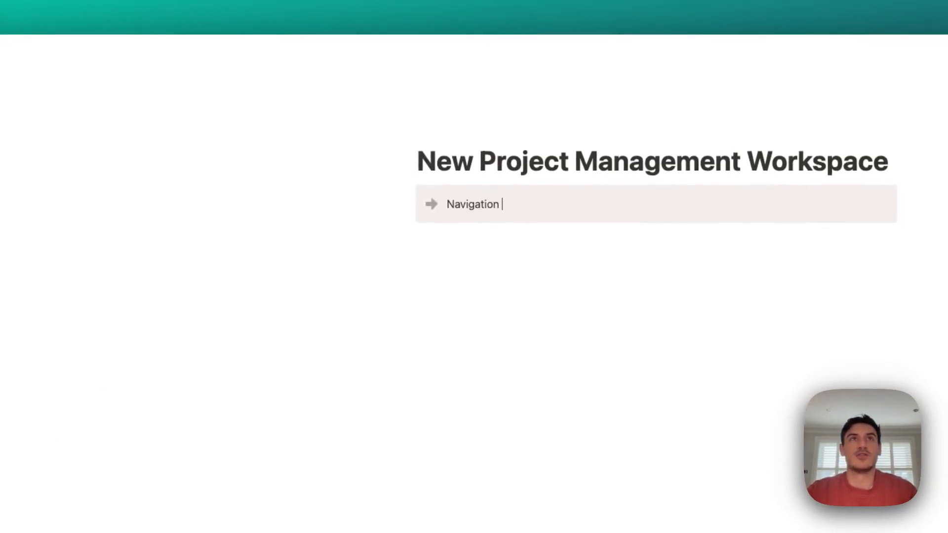
key(BackSpace)
Set the Navigation callout's colour to the default white background
click(408, 195)
mouse_move(360, 286)
click(487, 354)
Change the Navigation callout's icon to a globe and add an empty line below its text
click(432, 205)
text(go)
key(BackSpace)
text(lobe)
click(313, 296)
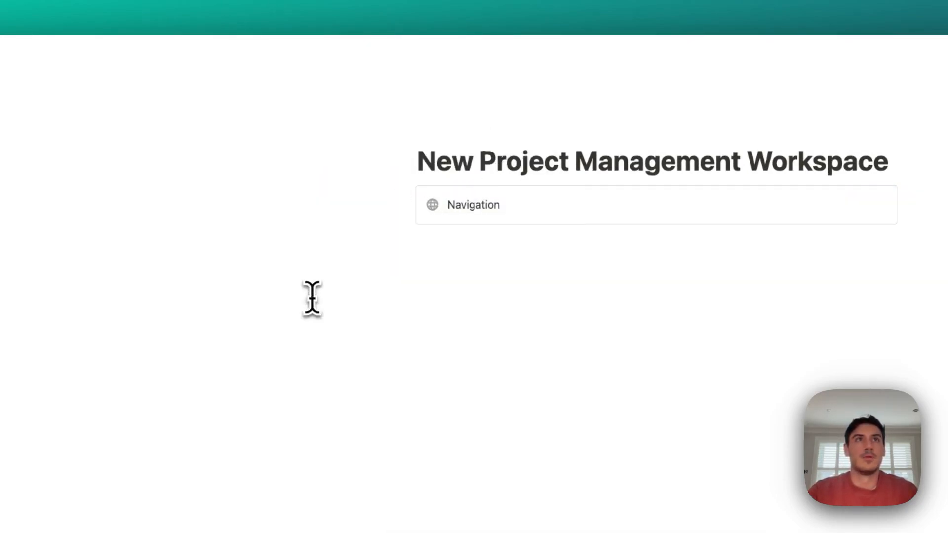
key(shift+Return)
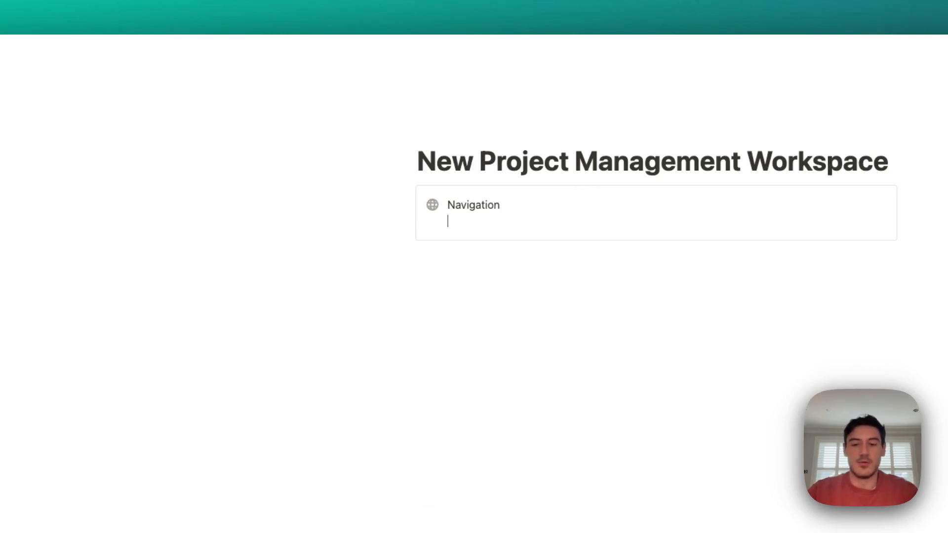
Add page links to Databases and, above it, New Project Management Workspace under the Navigation text in the callout
text([[data)
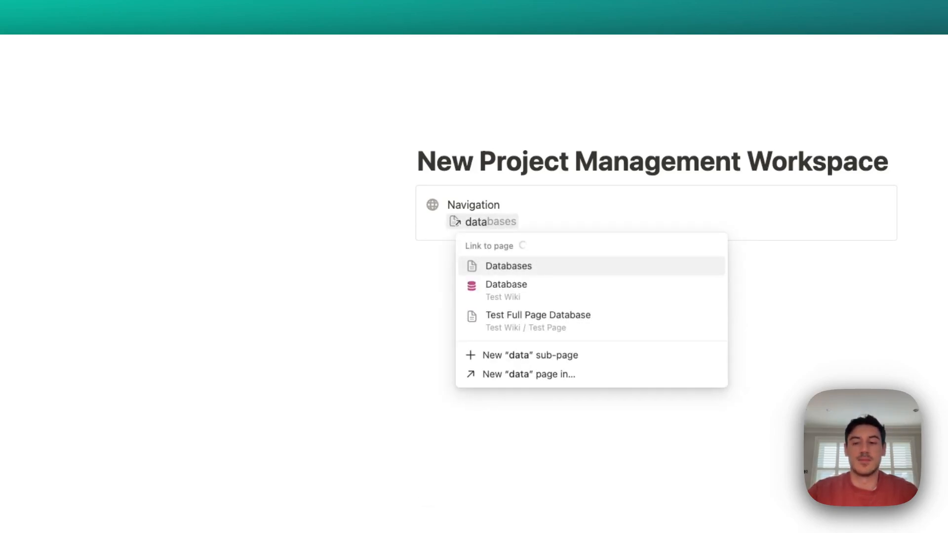
key(Return)
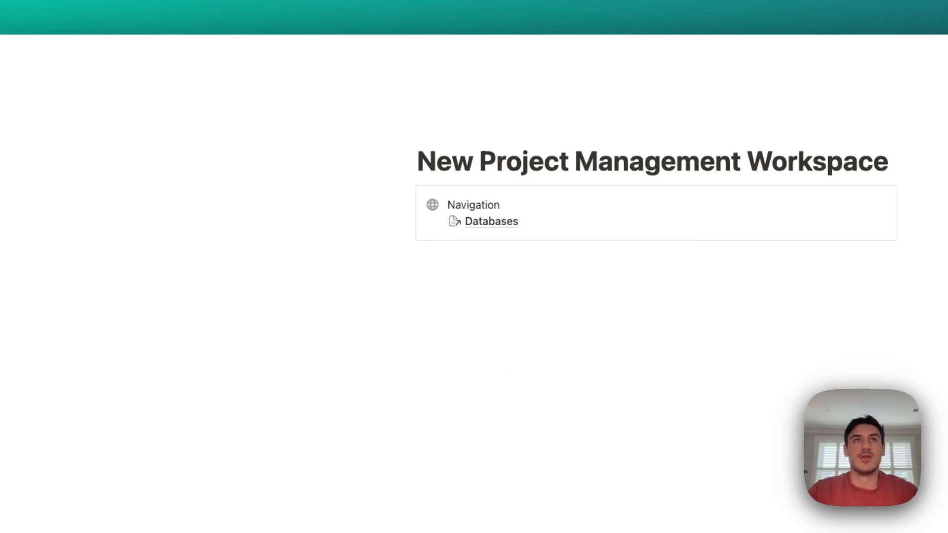
click(551, 206)
key(shift+Return)
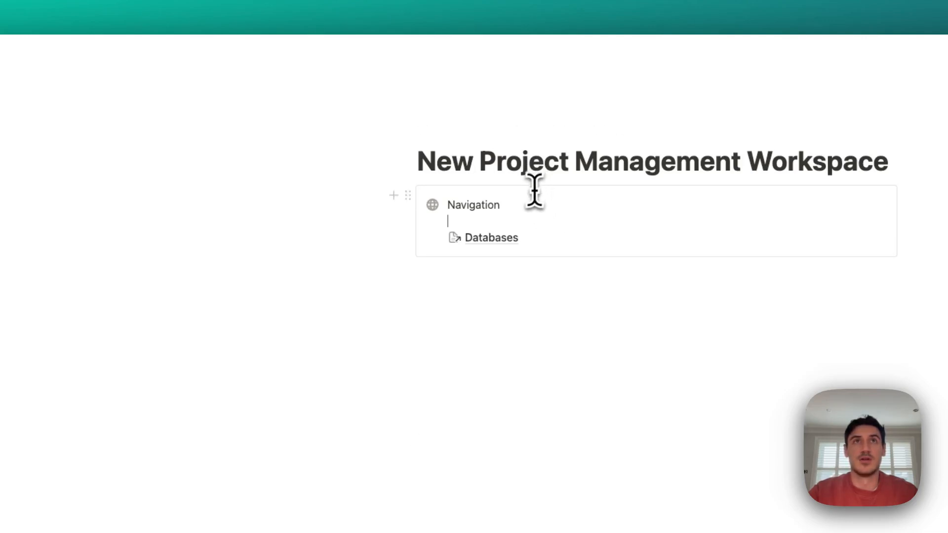
text([[)
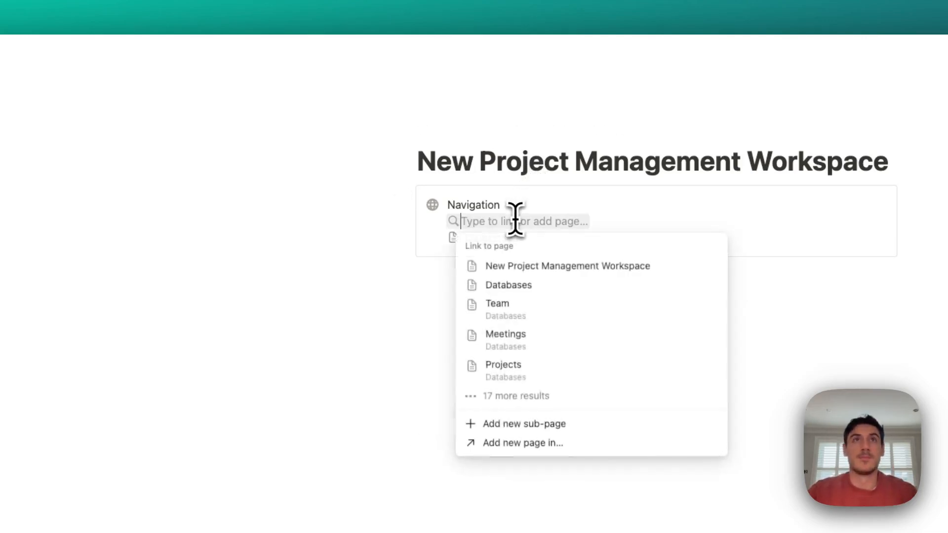
text(new pro)
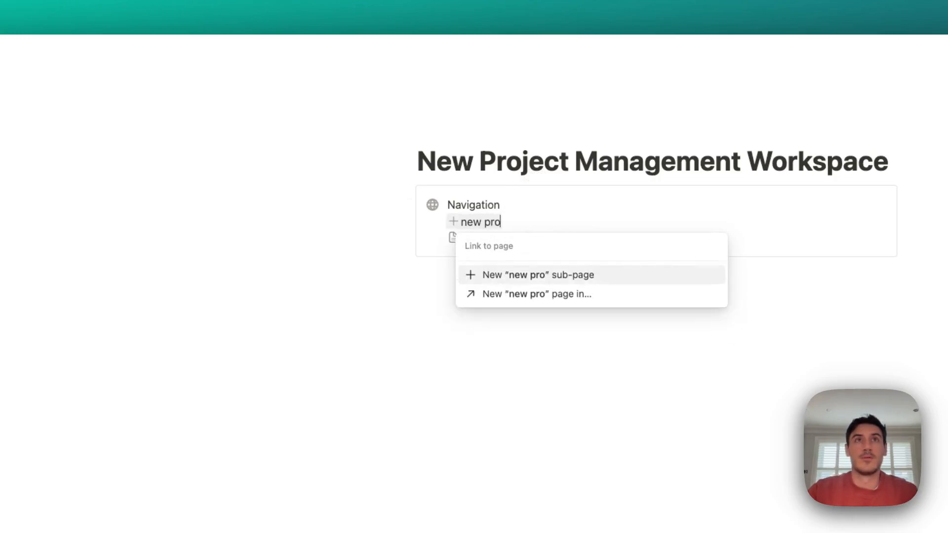
key(Down)
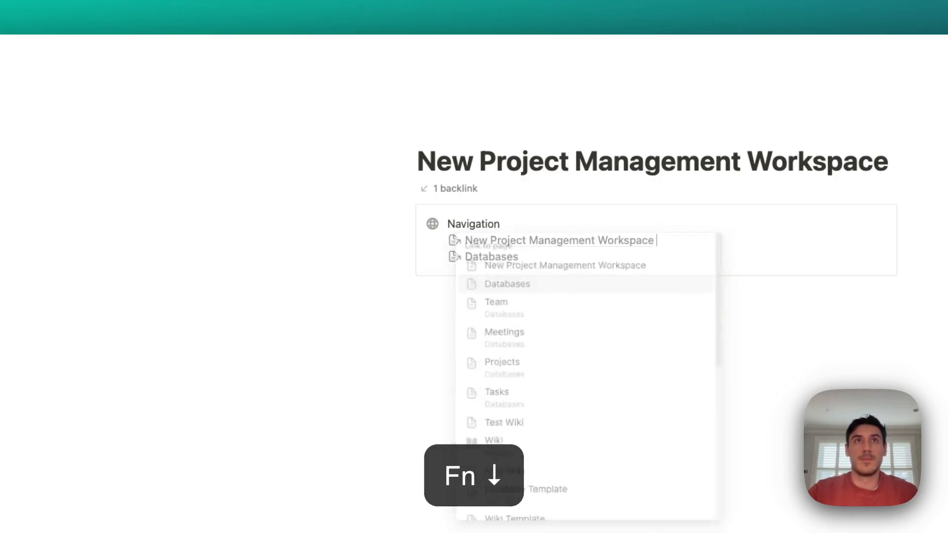
mouse_move(542, 249)
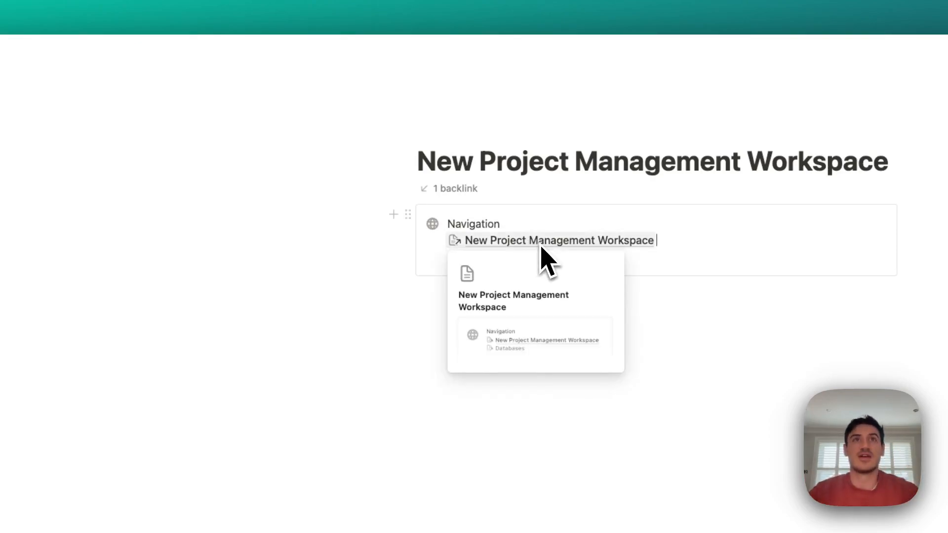
Insert a line reading Home directly below the Navigation text, inside the callout
click(525, 217)
key(Return)
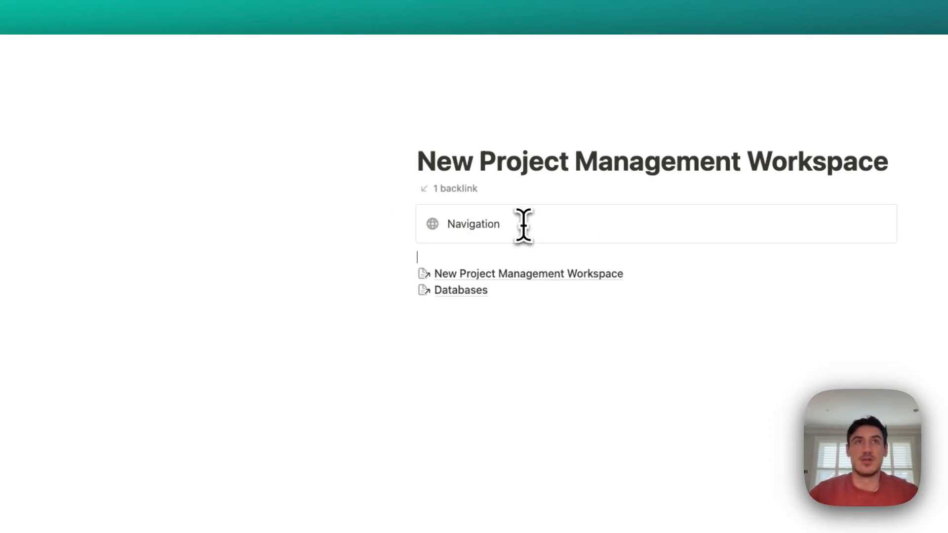
text(H)
key(super+z)
key(shift+Return)
text(Home)
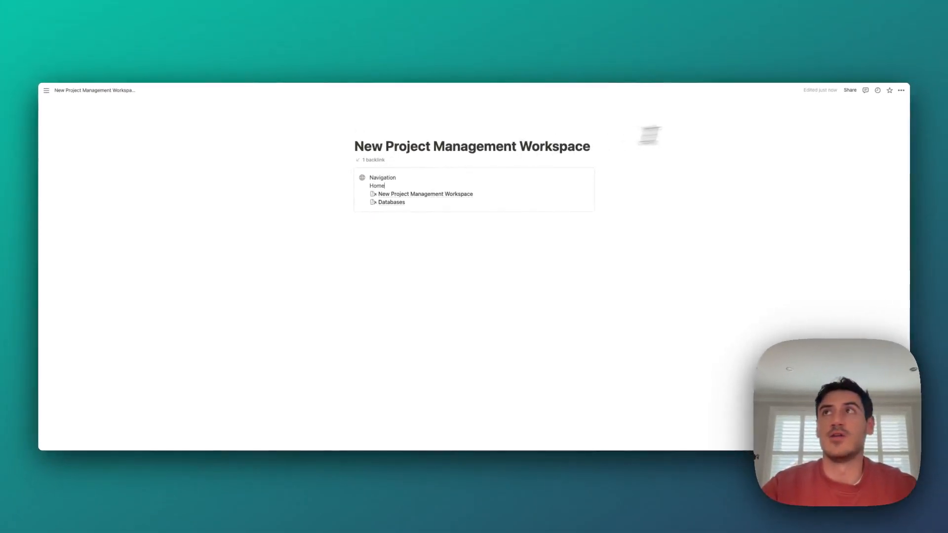
Copy the New Project Management Workspace page's link and apply it to the word Home in the callout
click(906, 90)
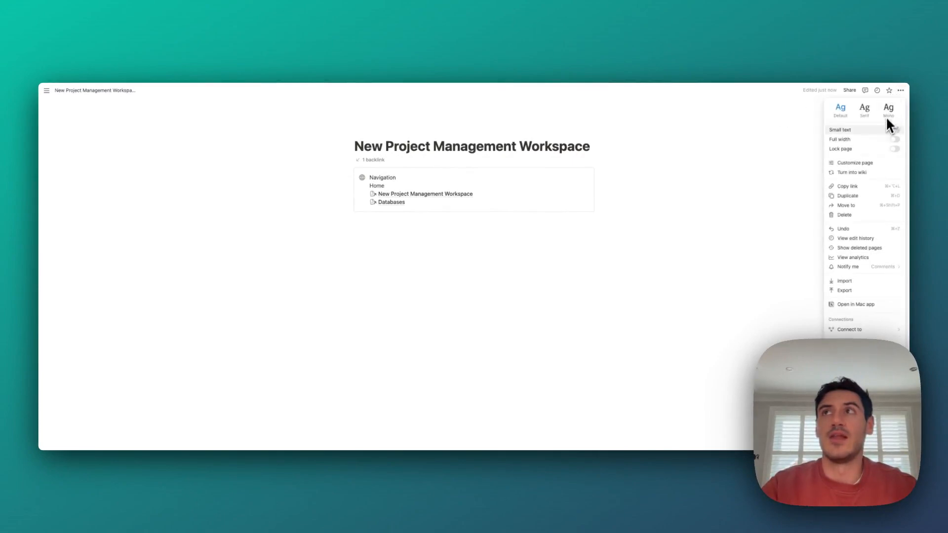
click(847, 186)
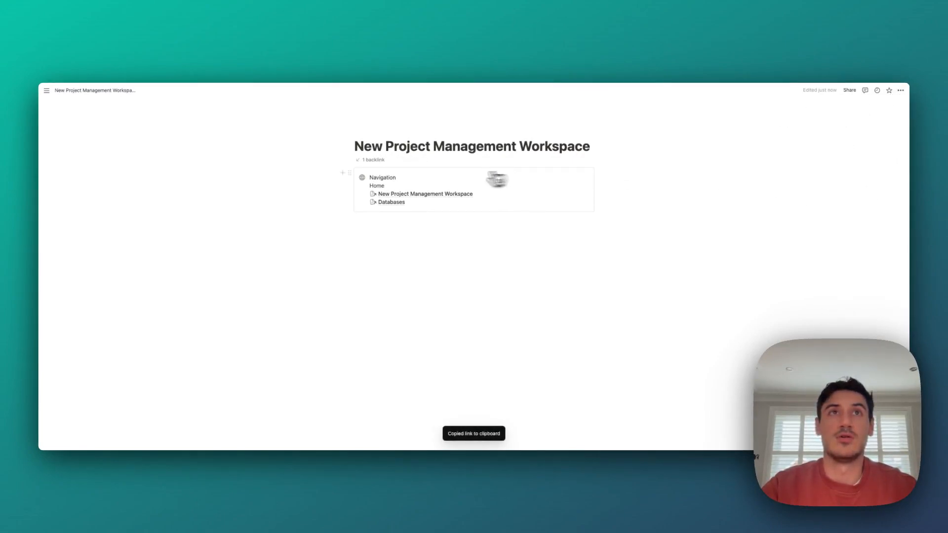
double_click(378, 185)
click(418, 172)
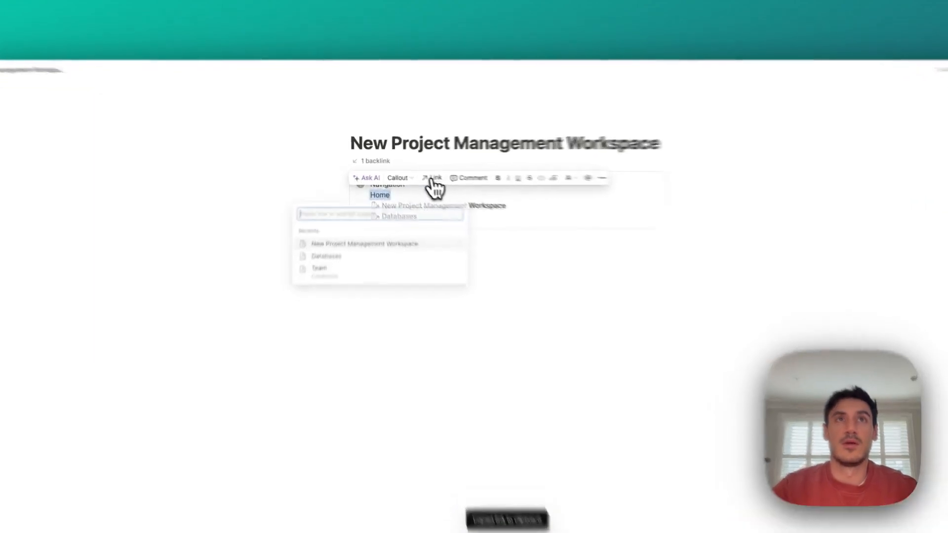
key(super+v)
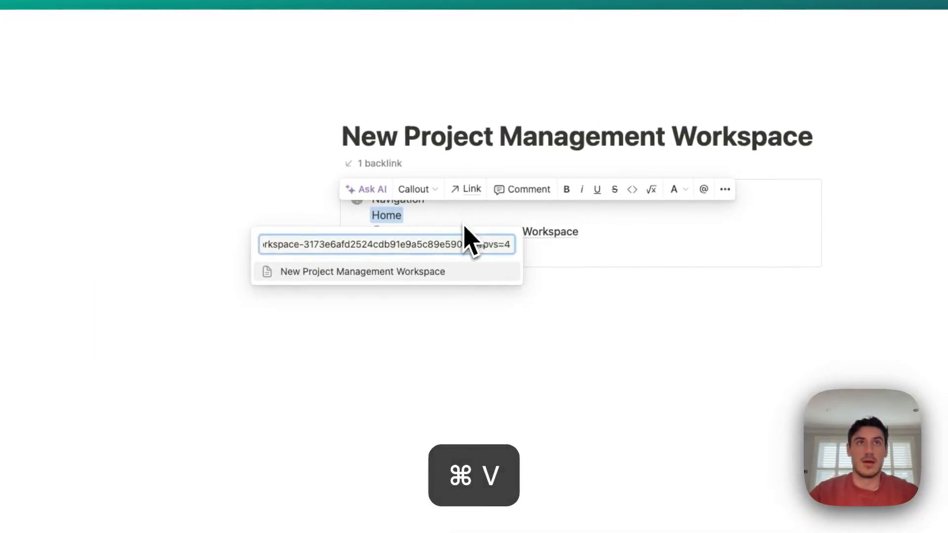
click(430, 271)
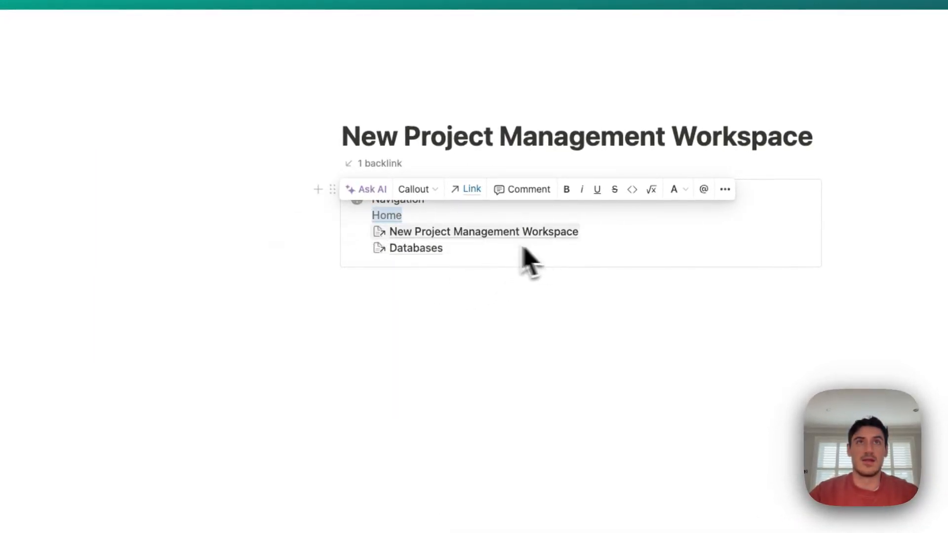
Delete the New Project Management Workspace page link and its leftover line from the Navigation callout
click(545, 232)
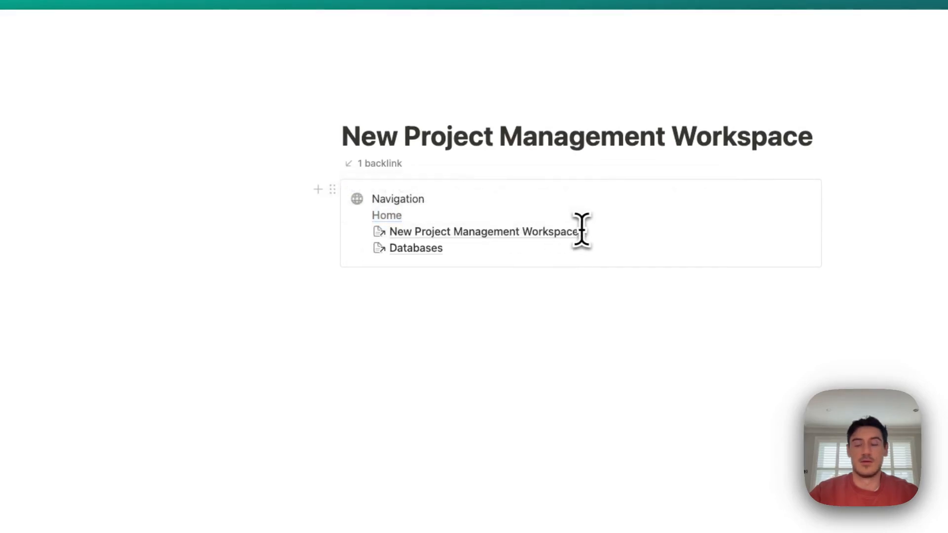
key(BackSpace)
key(BackSpace)
key(BackSpace)
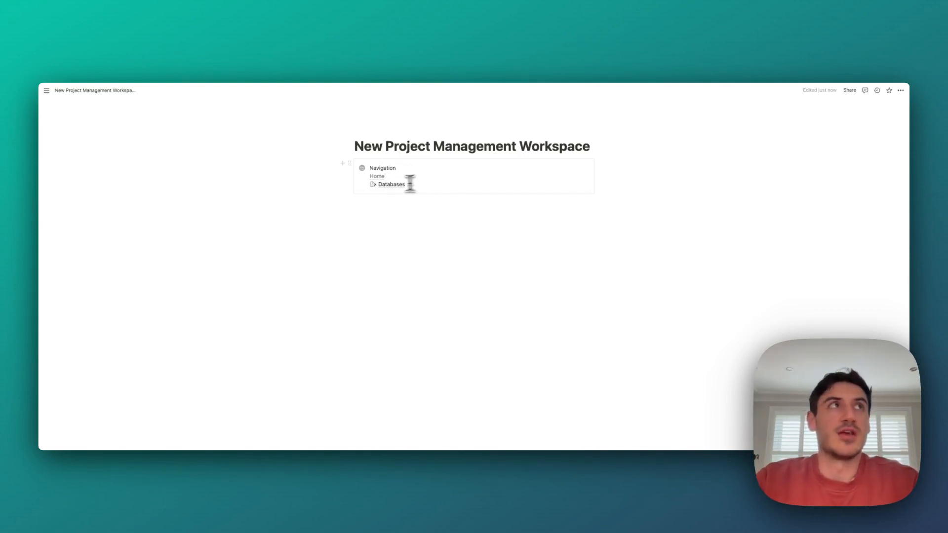
Show the sidebar, switch to the other workspace and open the SOS page in its Selida teamspace
key(super+backslash)
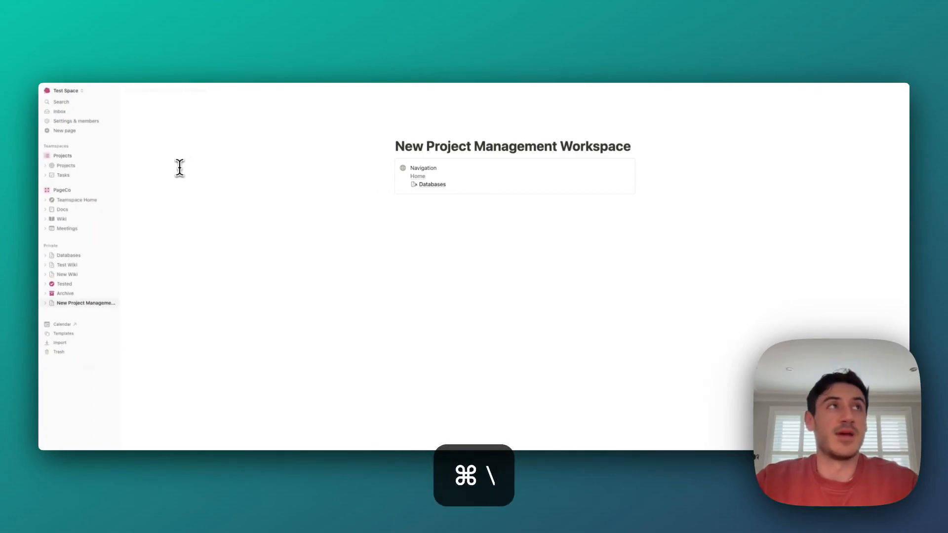
click(64, 91)
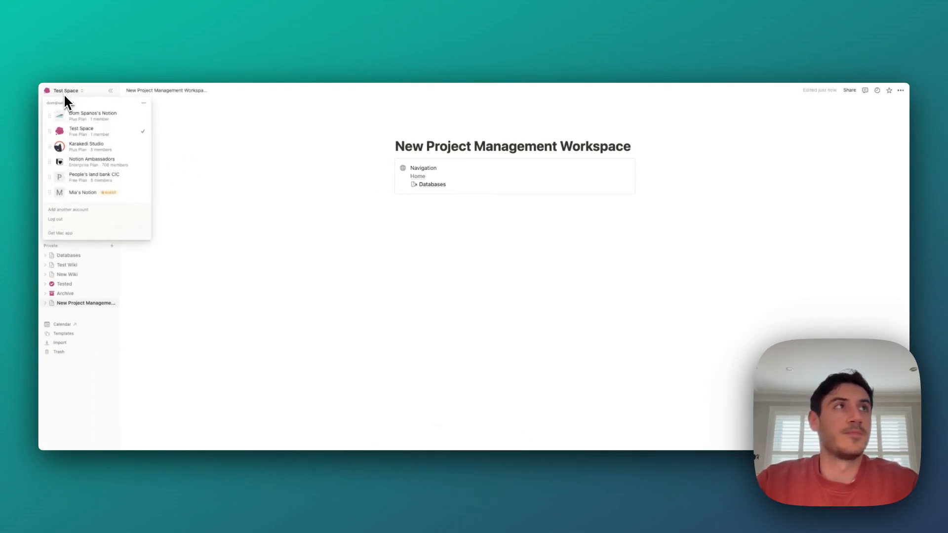
click(74, 115)
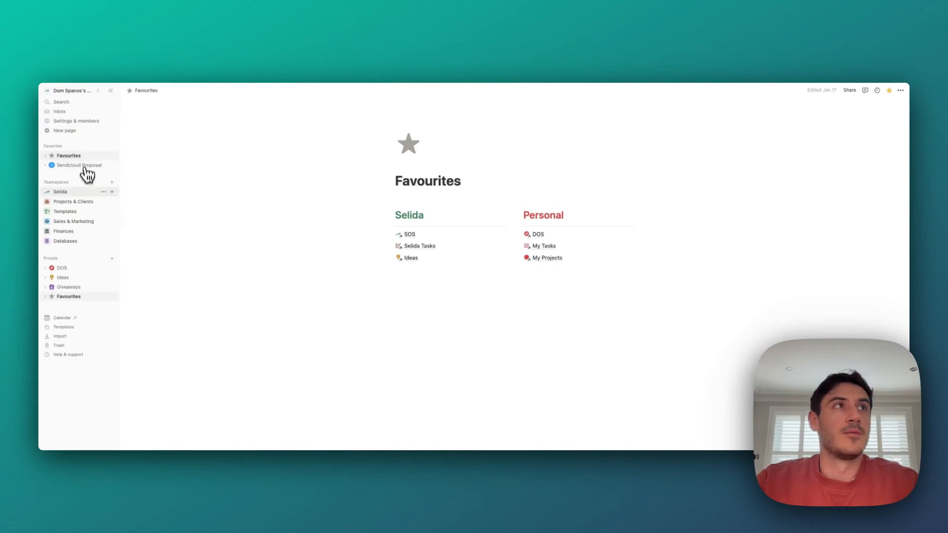
click(80, 192)
click(77, 202)
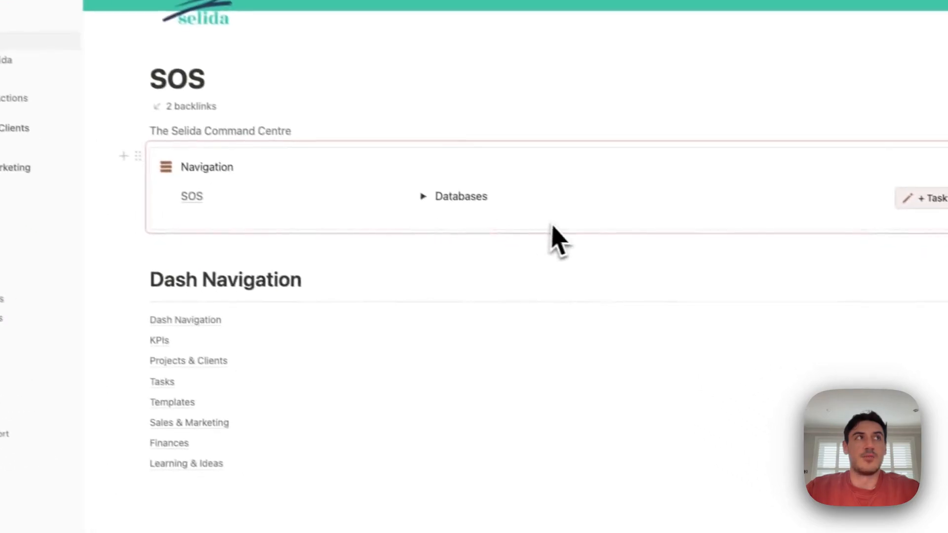
Examine the SOS page's Navigation callout, including the Databases toggle's contents and the + Task button
click(407, 192)
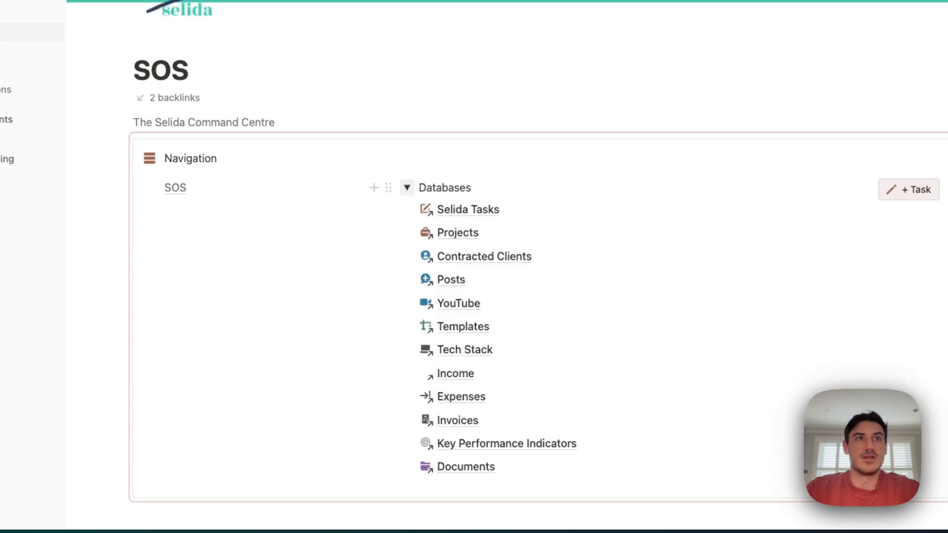
click(407, 188)
click(407, 187)
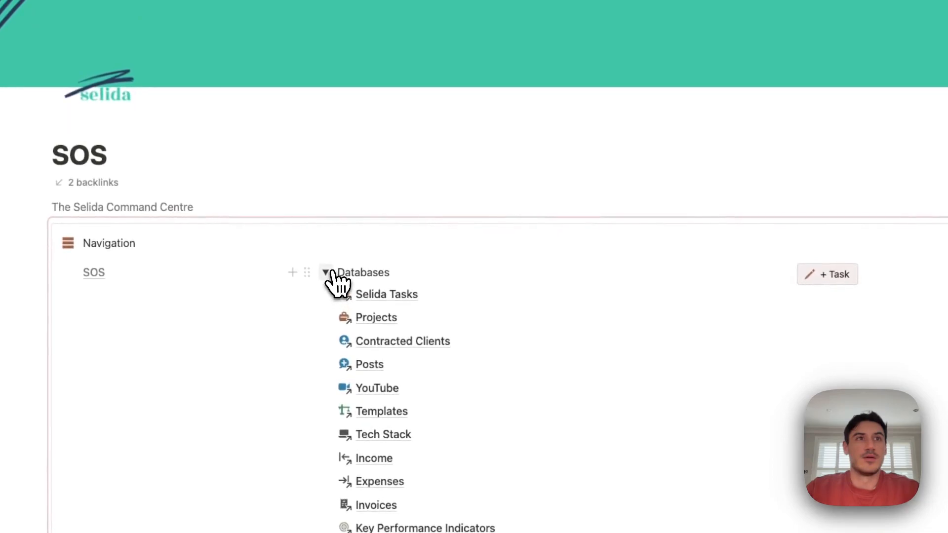
click(327, 273)
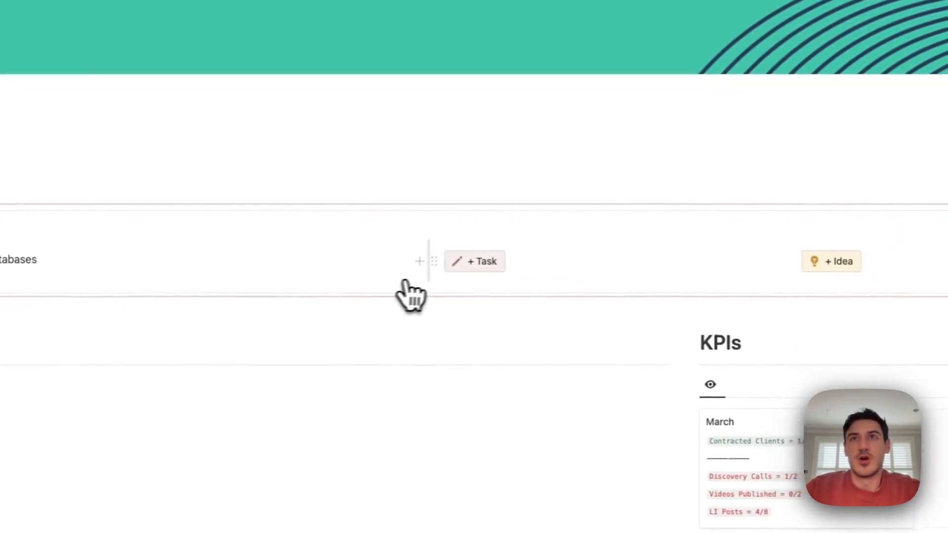
click(468, 272)
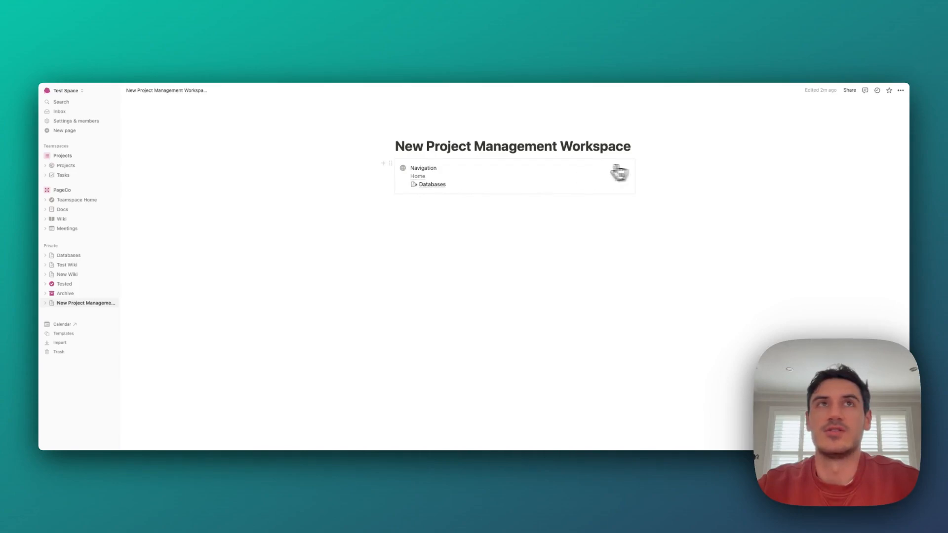
Add a Heading 1 reading Title below the Navigation callout on the New Project Management Workspace page
click(418, 201)
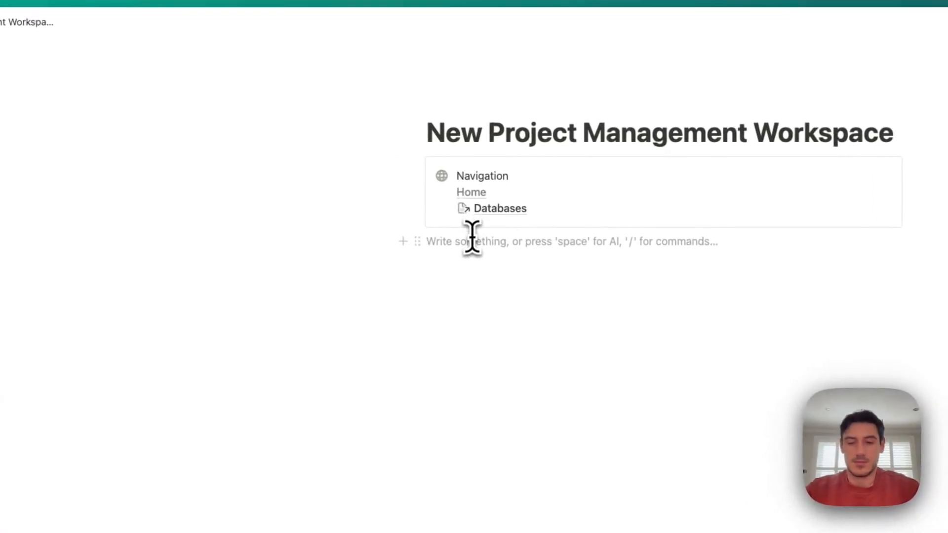
text(/h1)
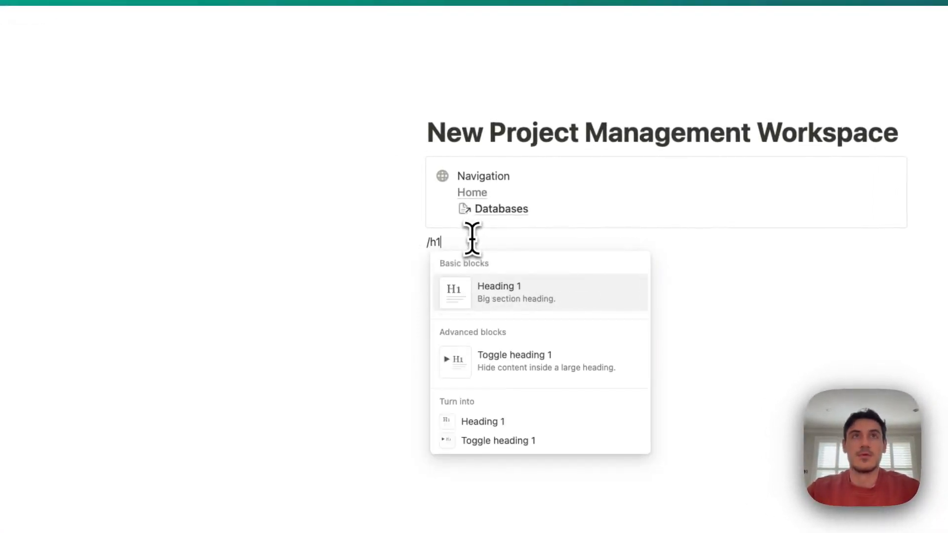
key(Return)
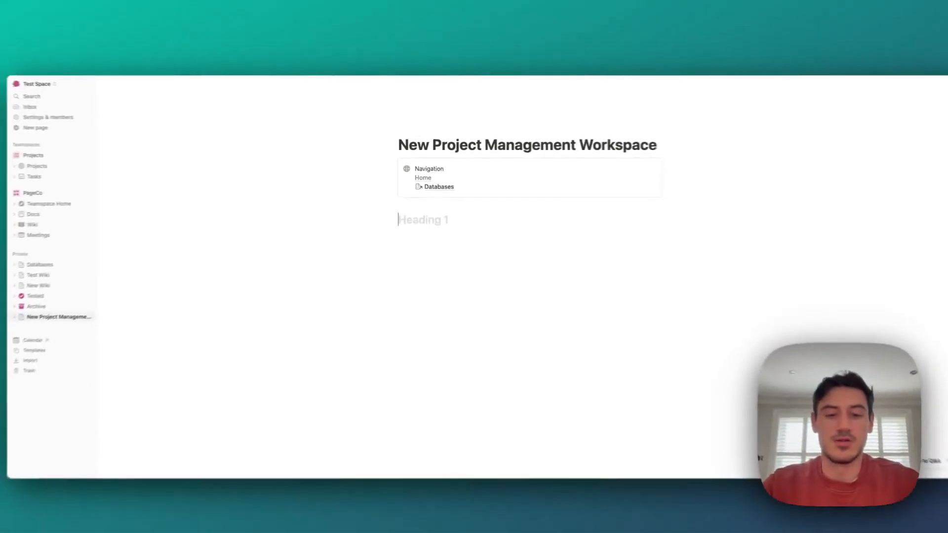
text(Totl)
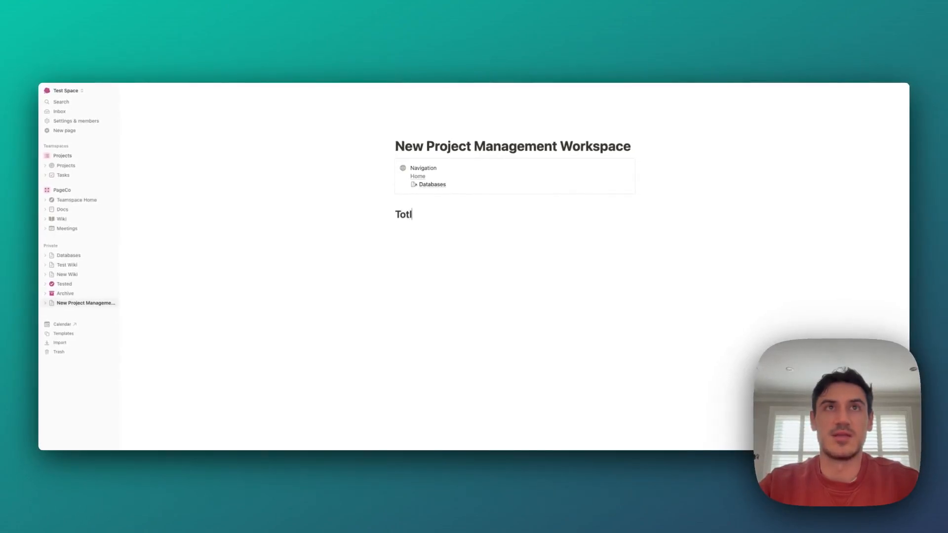
key(BackSpace)
key(BackSpace)
key(BackSpace)
text(it)
Try placing the Title heading in a column beside the Navigation callout, with a line reading Text below it
drag(388, 215, 644, 165)
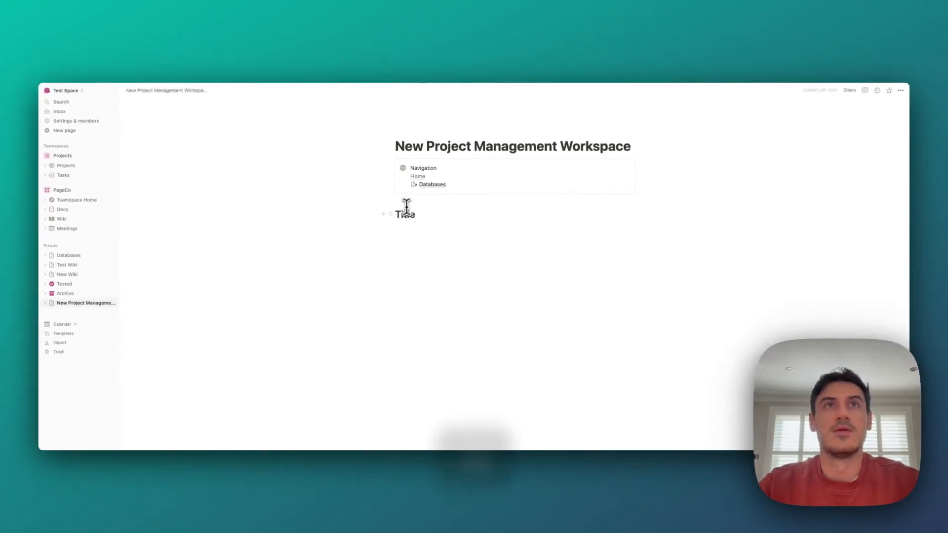
drag(596, 192, 595, 193)
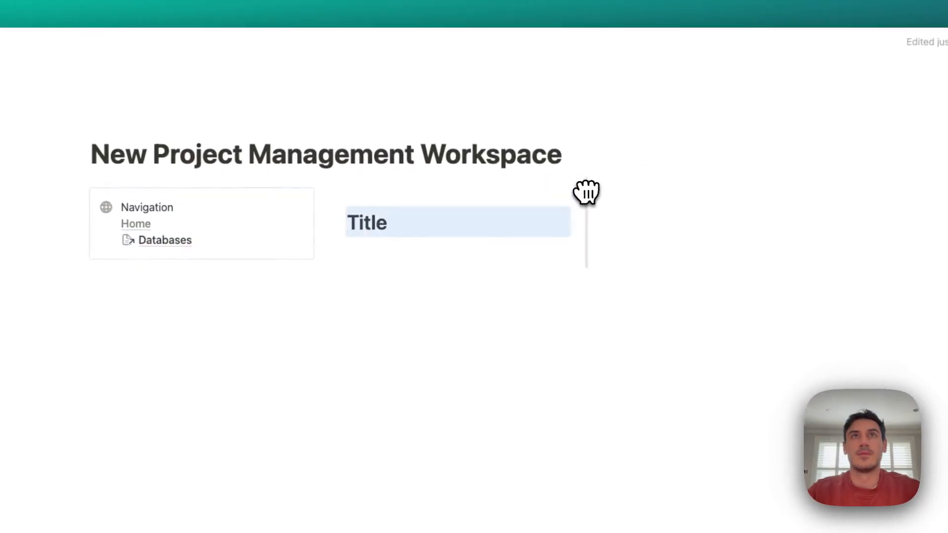
click(400, 252)
text(Test)
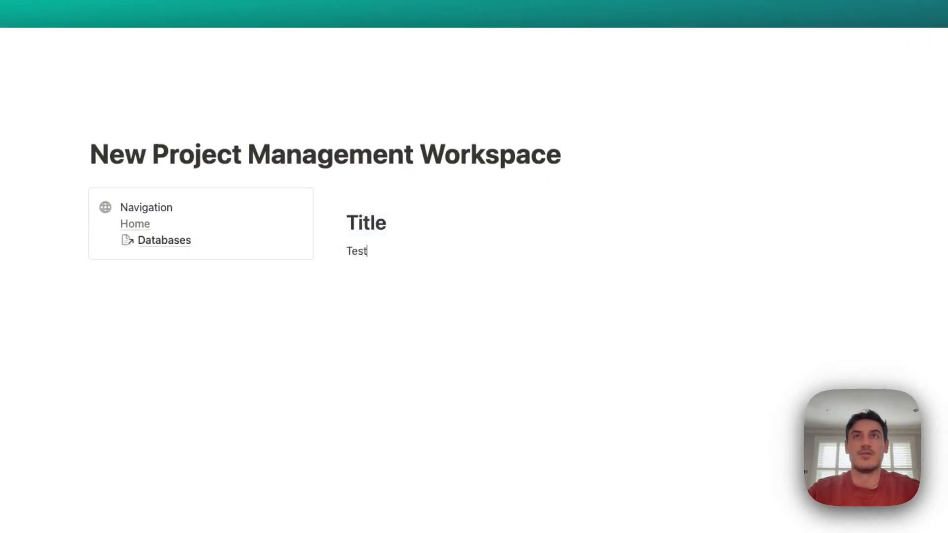
key(BackSpace)
key(BackSpace)
text(xt)
key(Return)
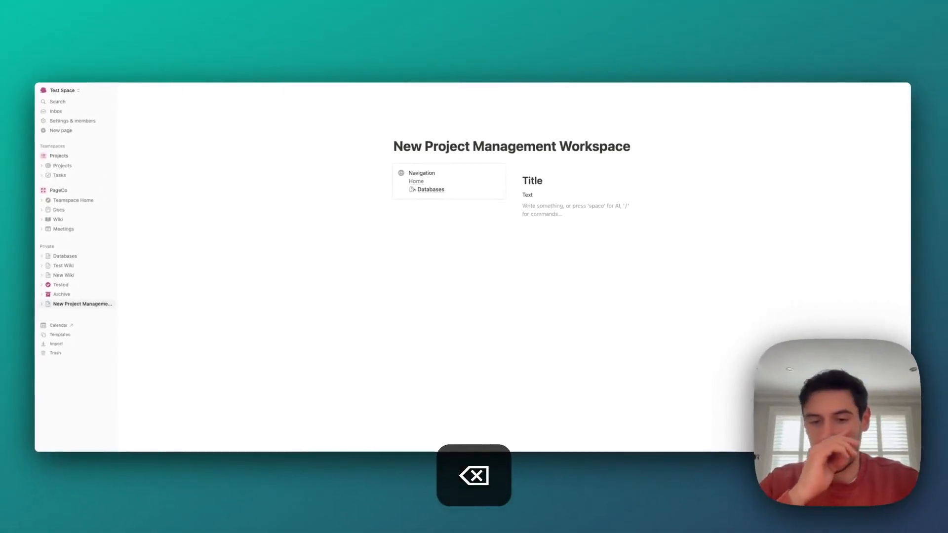
Try adding an empty Heading 1 below Text and narrowing the Navigation callout's column
text(/h1)
key(Return)
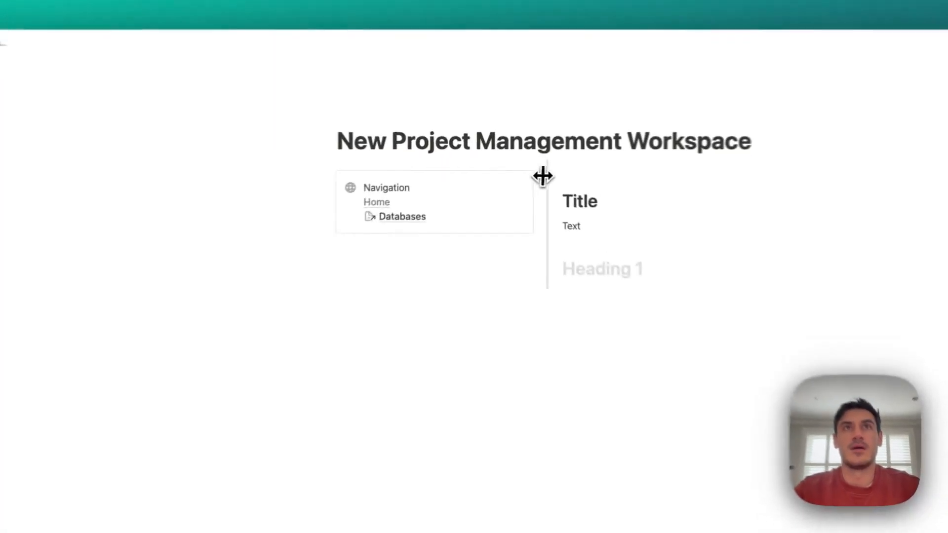
drag(543, 176, 450, 195)
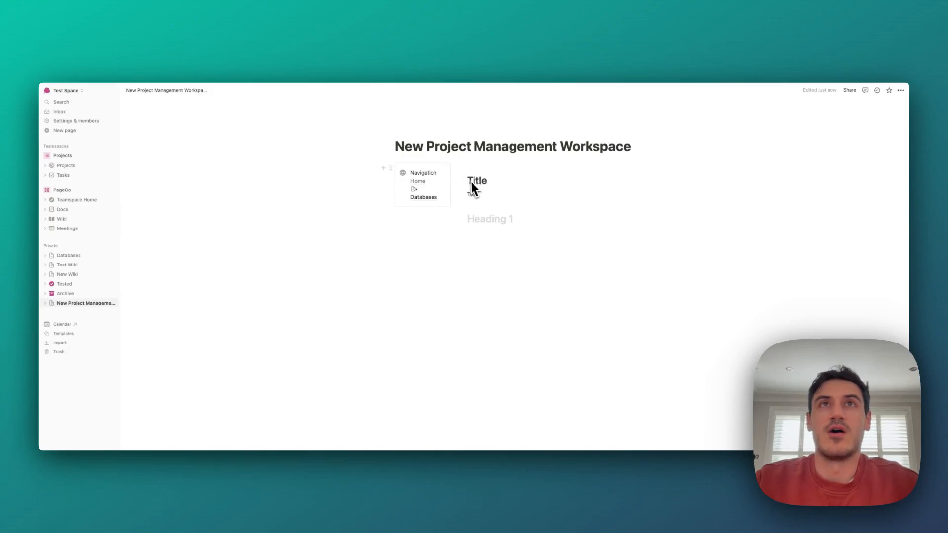
Undo the two-column layout and the text and heading added under Title
key(super+z)
key(super+z)
key(super+z)
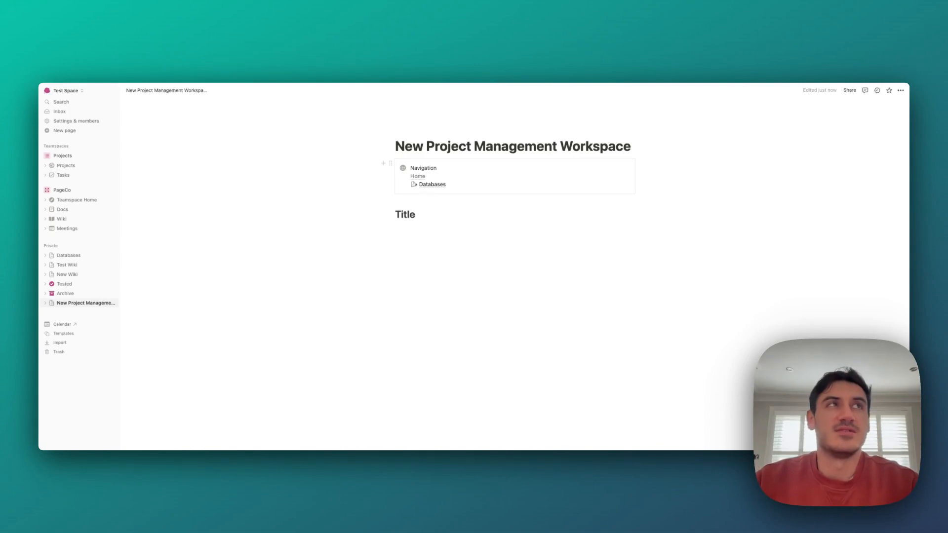
Hide the sidebar beside the New Project Management Workspace page
key(BackSpace)
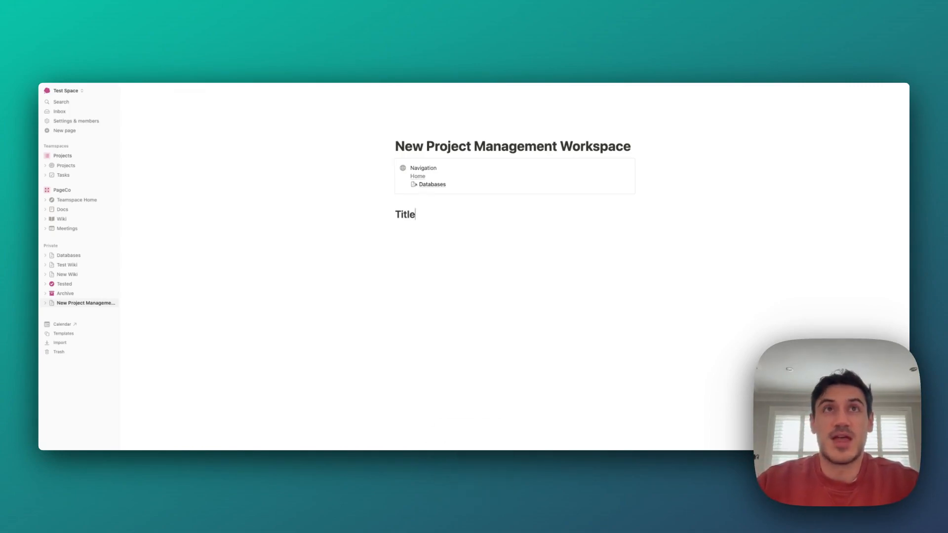
key(super+backslash)
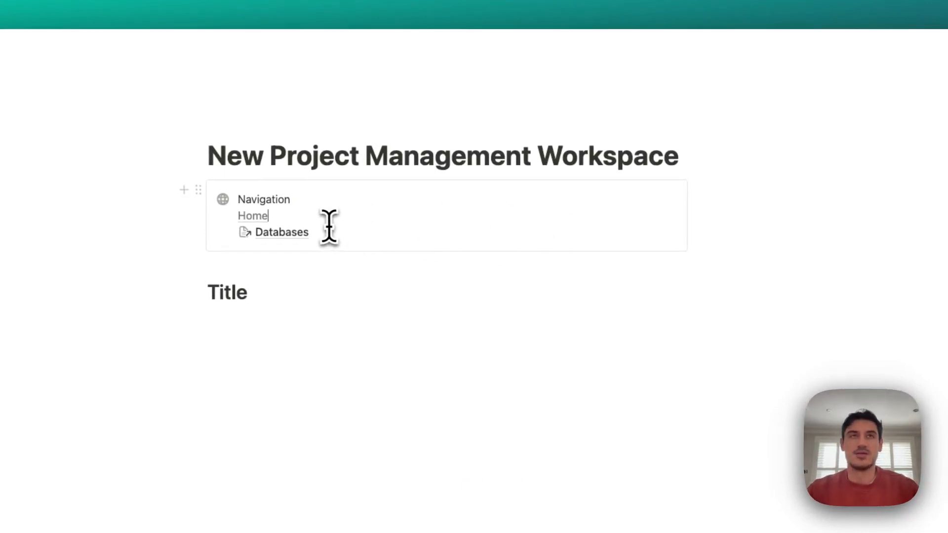
Try adding Link, Links and More Links as stacked lines between Home and Databases in the Navigation callout
key(Return)
key(super+z)
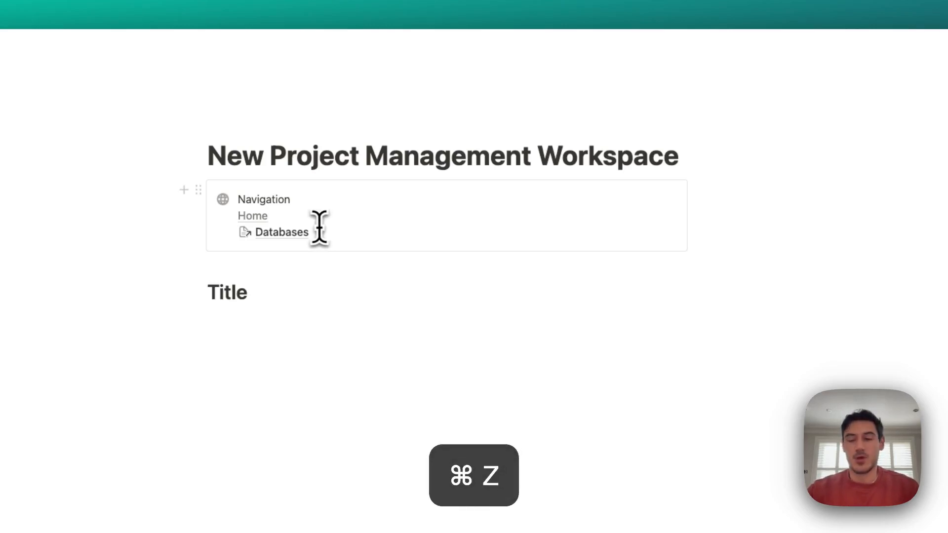
key(shift+Return)
text(Links)
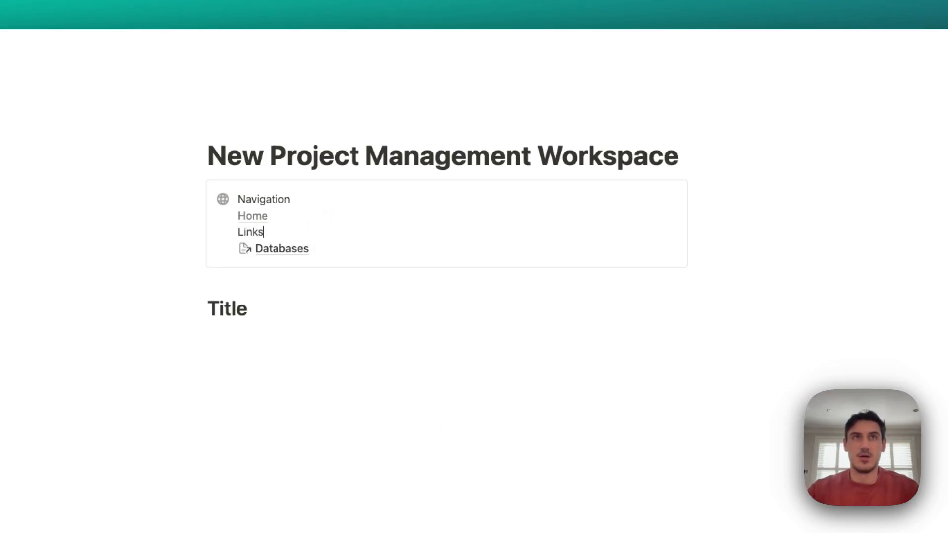
key(BackSpace)
key(shift+Return)
text(Links)
key(shift+Return)
text(More)
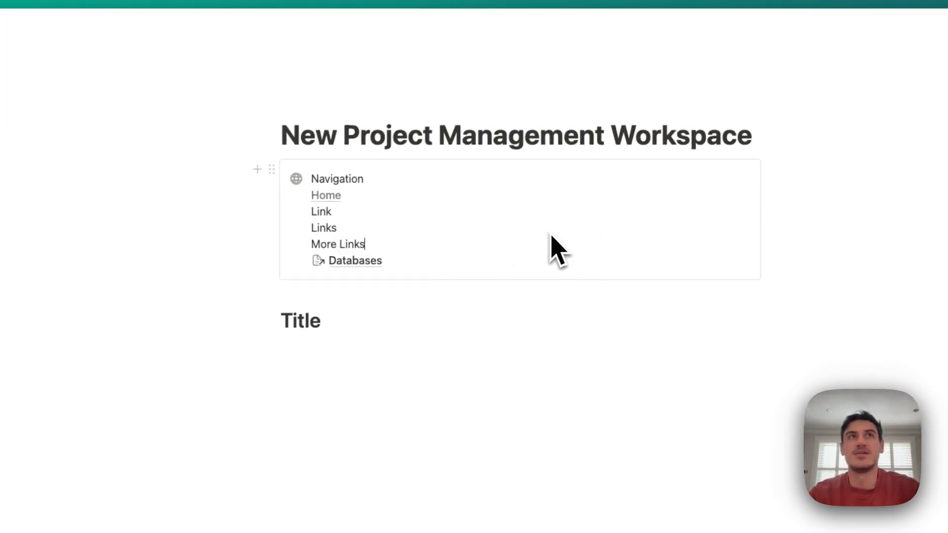
Add a sub-page titled Navigation directly below the Navigation callout
click(258, 170)
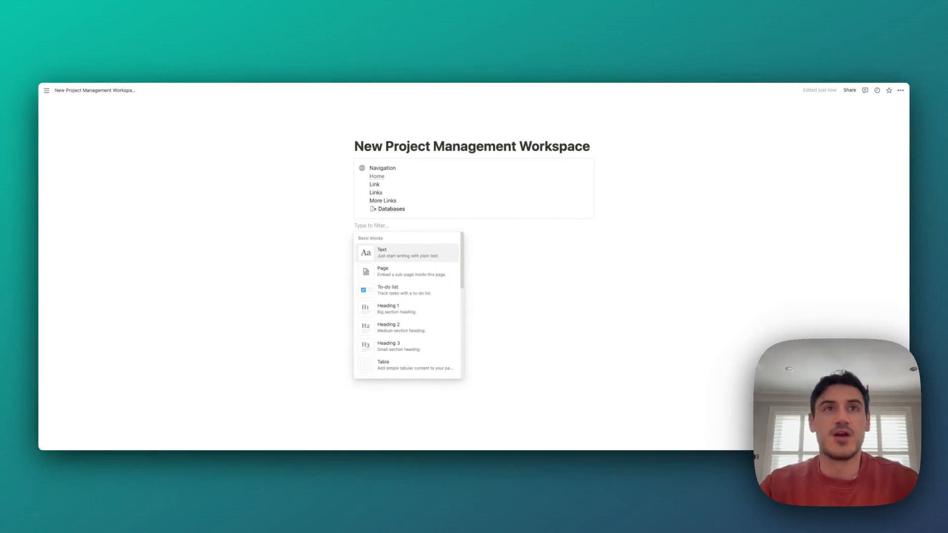
text(page)
key(Return)
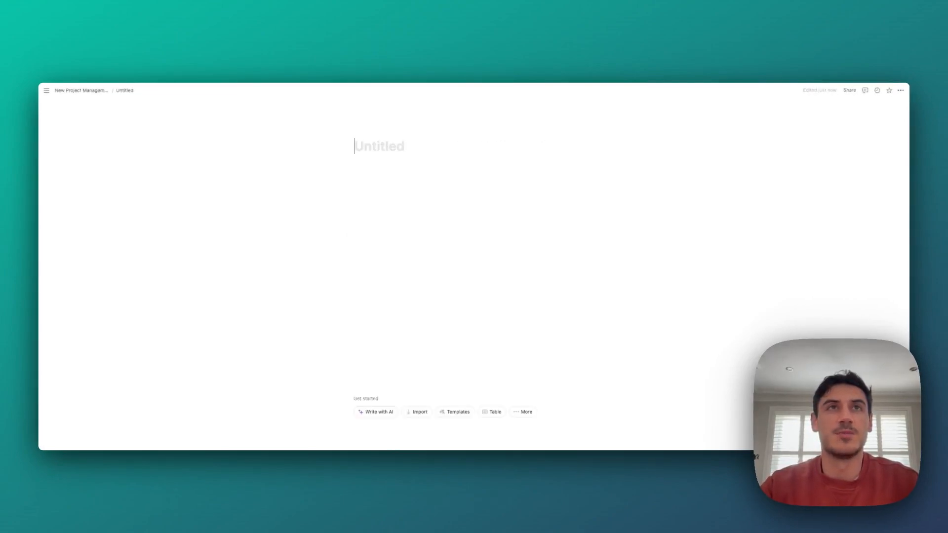
text(Navigation)
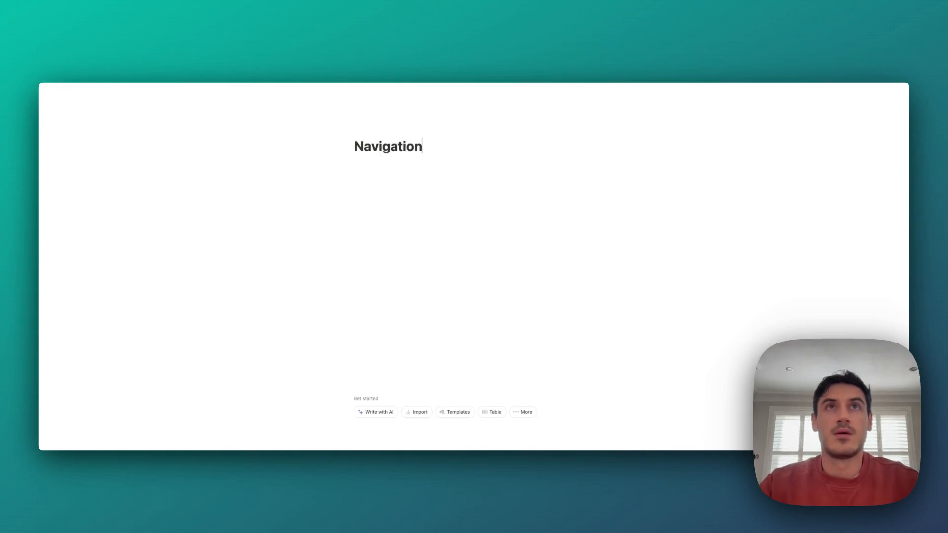
key(Return)
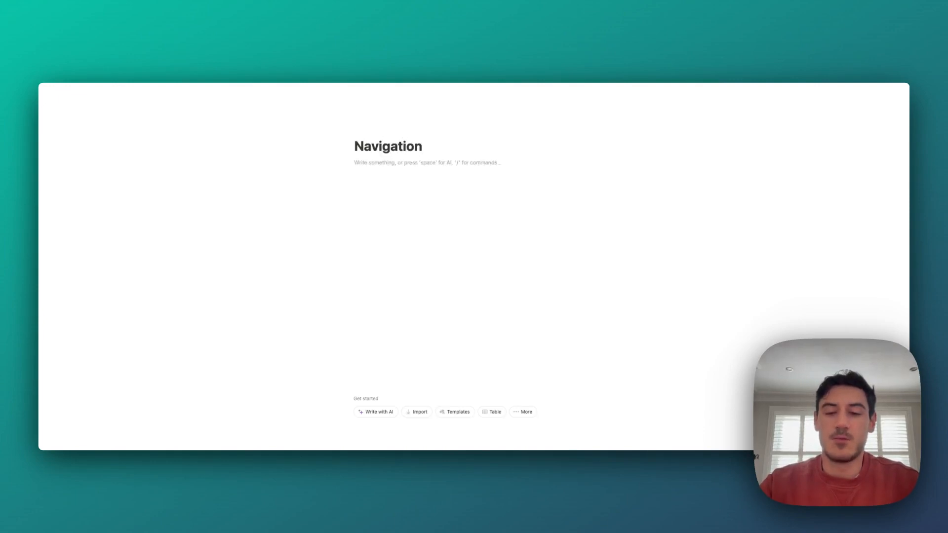
Insert a 3 columns block on the Navigation sub-page and enter Link as placeholder text in each column
text(/3col)
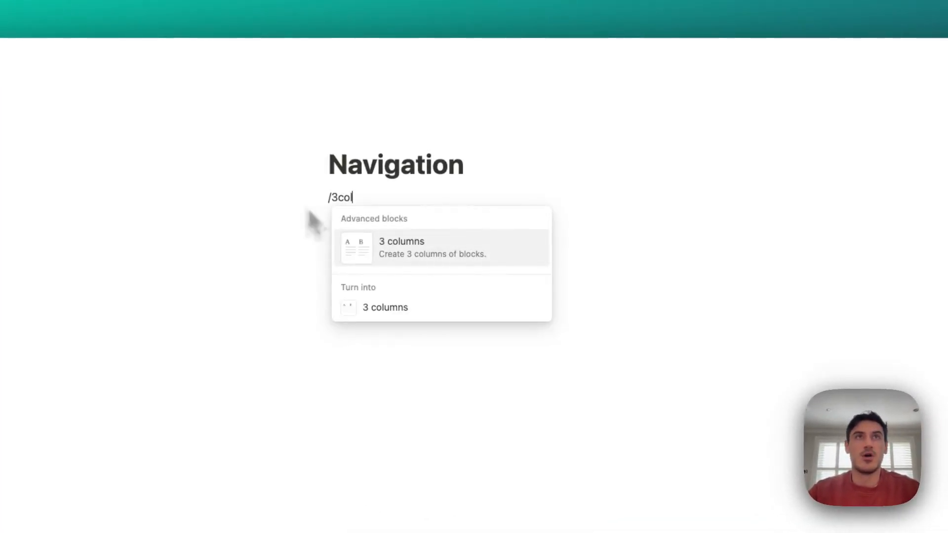
key(Return)
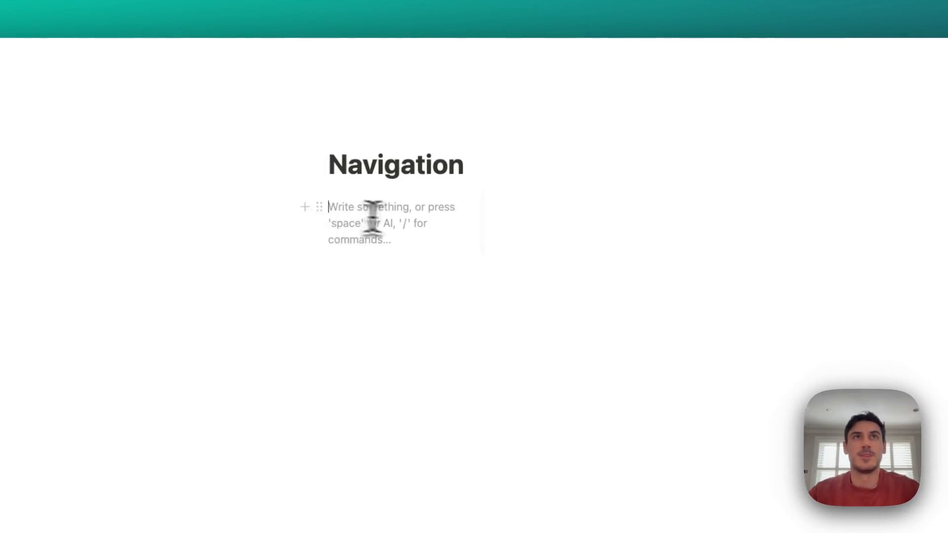
text(Link)
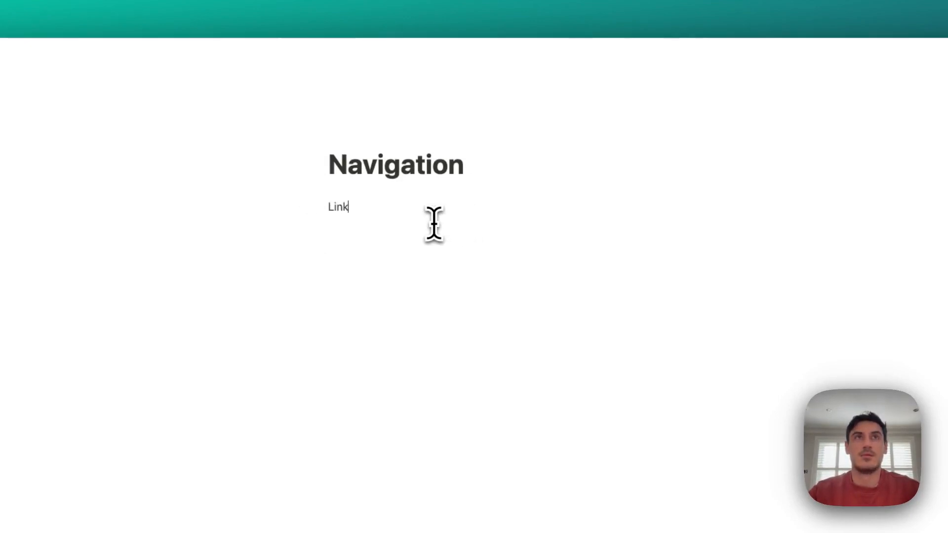
click(508, 225)
text(Lin)
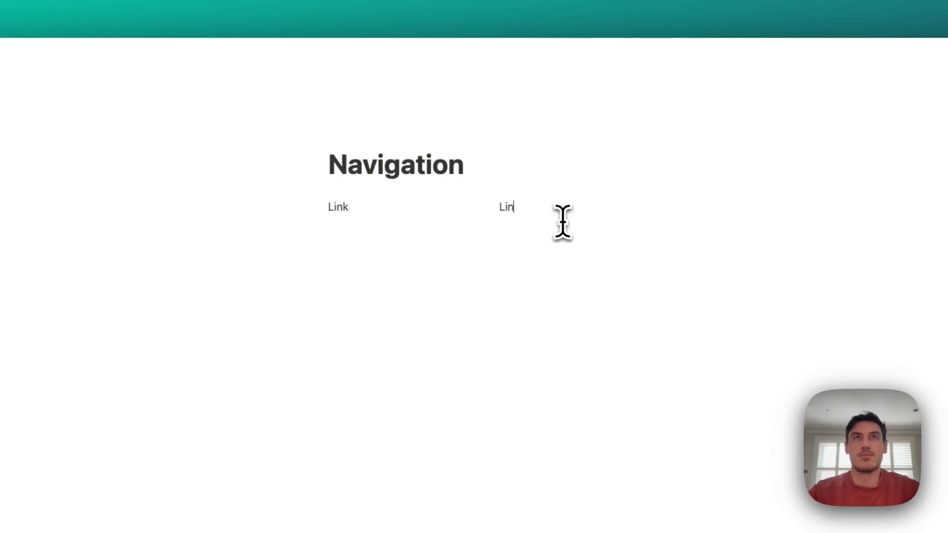
click(710, 209)
text(Link)
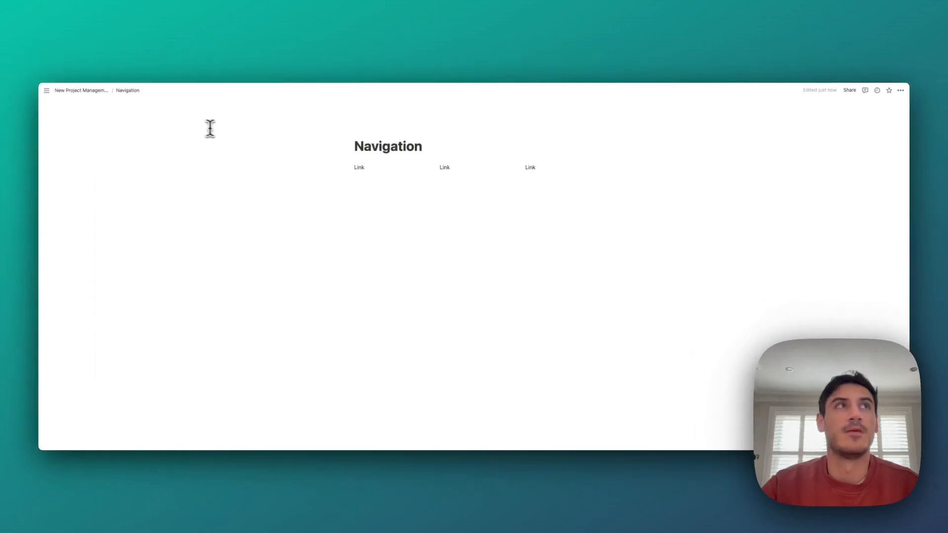
Turn the Navigation sub-page into a callout on the New Project Management Workspace page and delete the original callout with stacked links
click(96, 92)
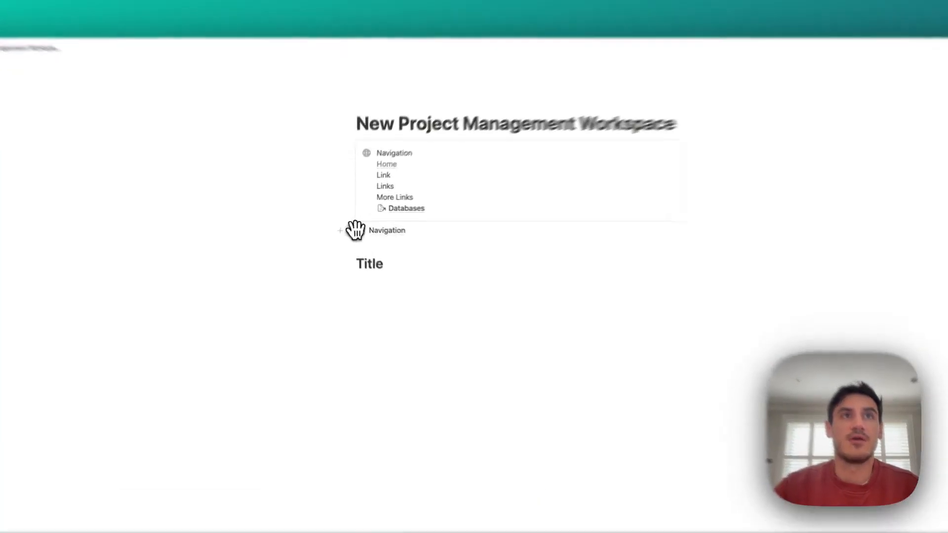
click(350, 226)
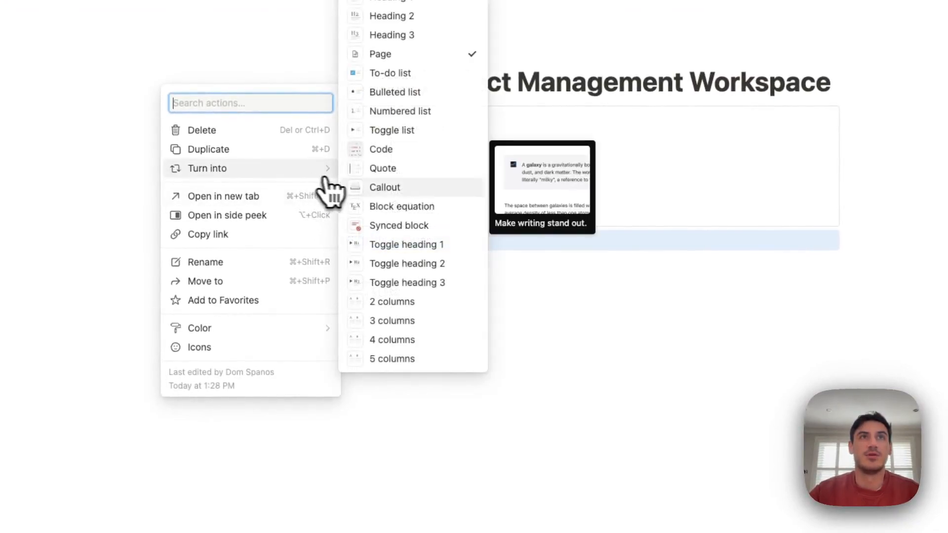
click(365, 188)
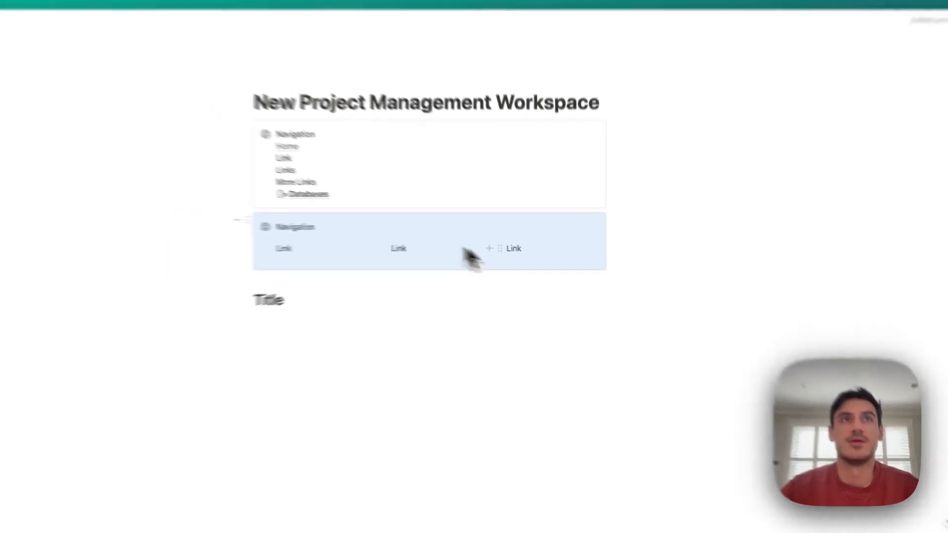
click(246, 129)
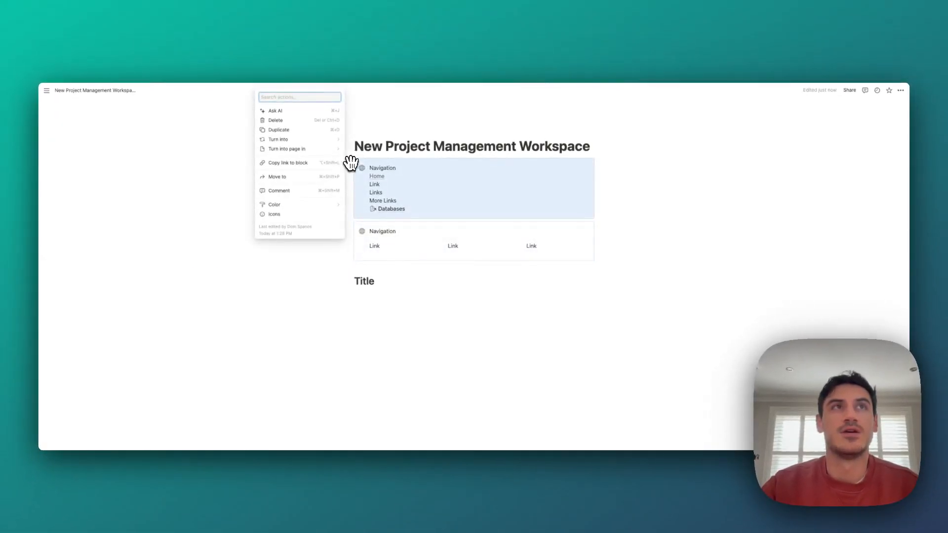
click(318, 120)
Replace the first column's Link text with Home and link it to the New Project Management Workspace page's copied URL
double_click(375, 183)
text(Home)
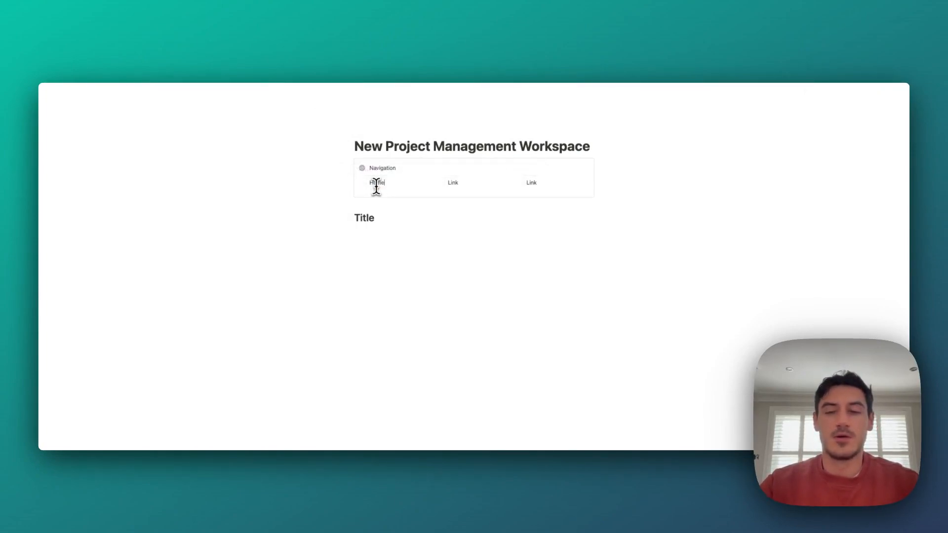
click(900, 90)
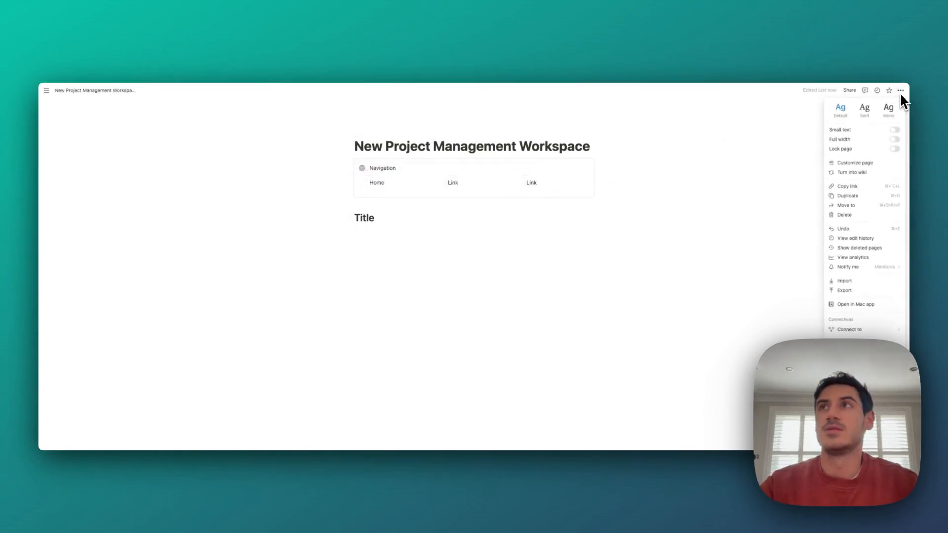
click(868, 186)
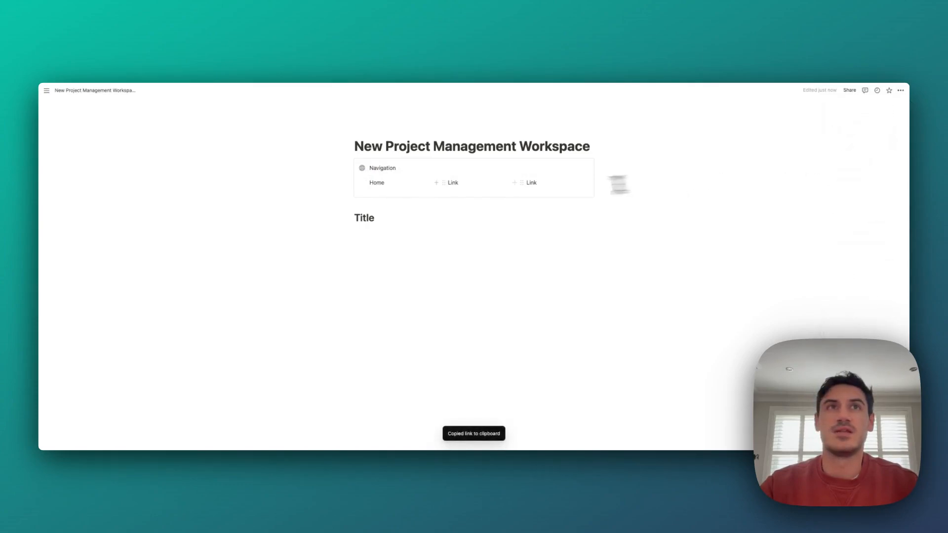
double_click(380, 184)
click(410, 170)
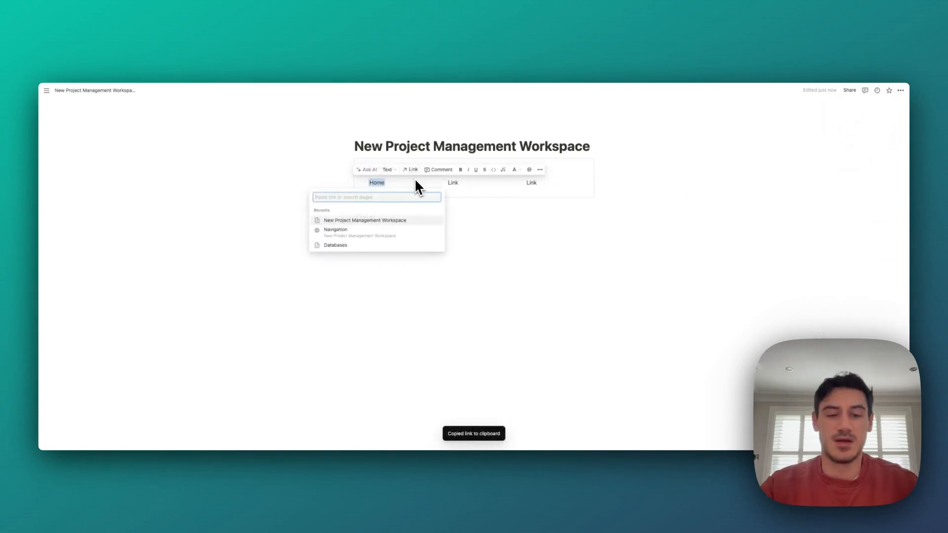
key(super+v)
key(Return)
Replace the placeholder in the callout's middle column with a link to the Databases page
click(453, 183)
text(@da)
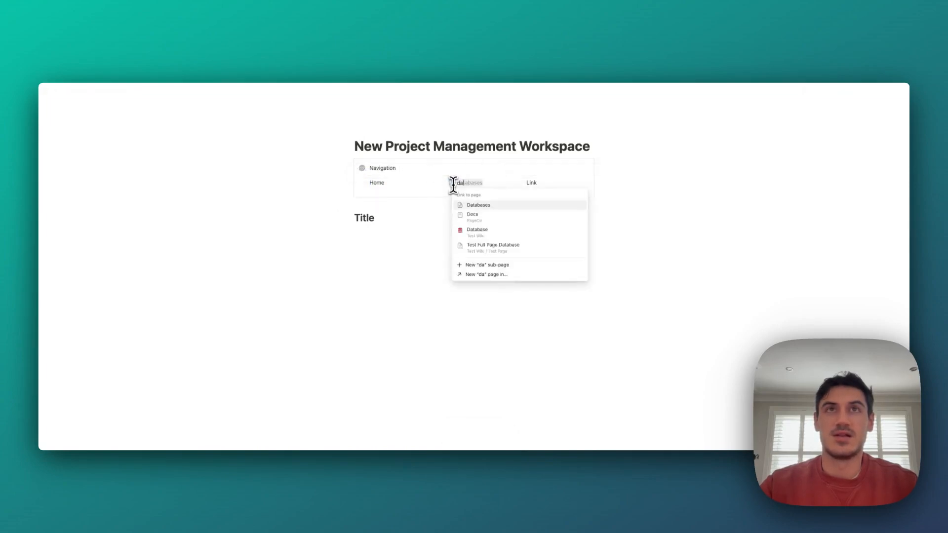
key(Return)
Replace the placeholder in the callout's third column with a button block named Button, without any actions
double_click(531, 183)
text(@but)
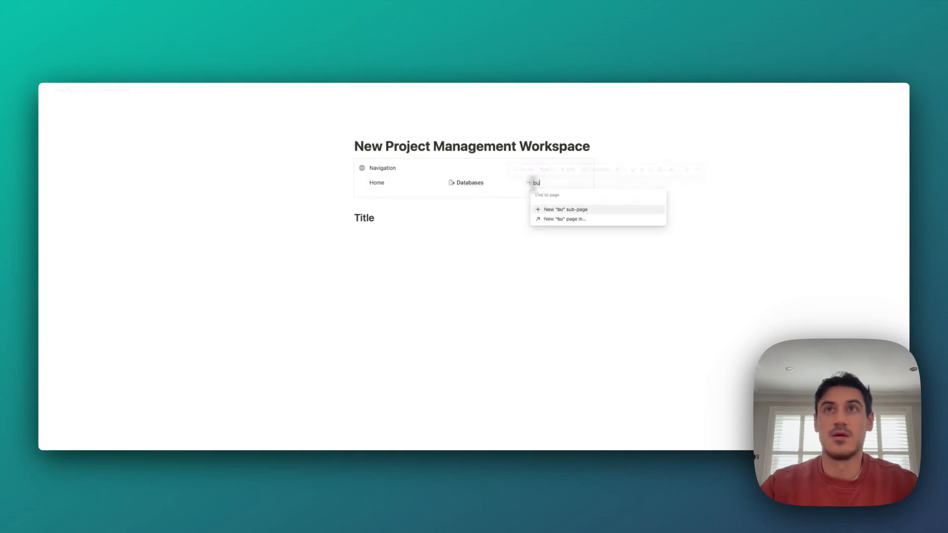
key(BackSpace)
key(BackSpace)
key(BackSpace)
key(BackSpace)
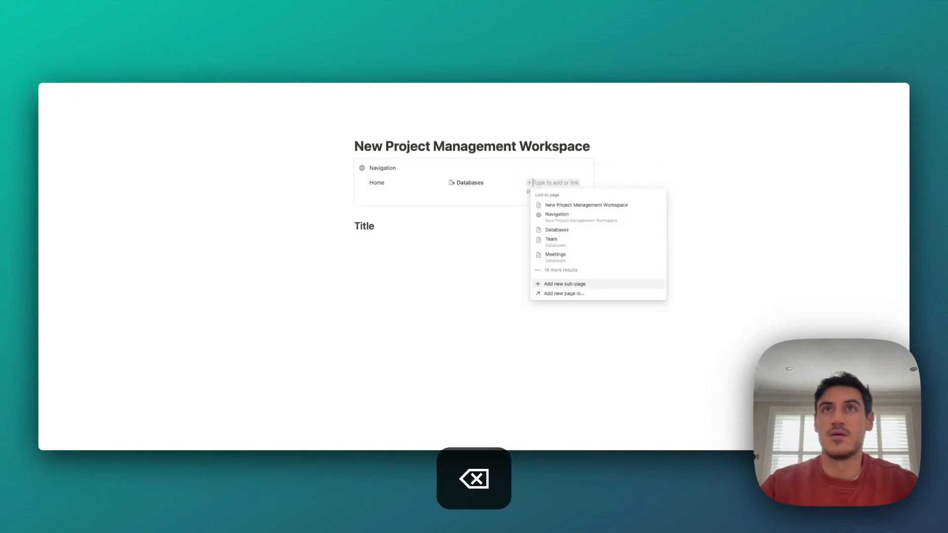
text(/but)
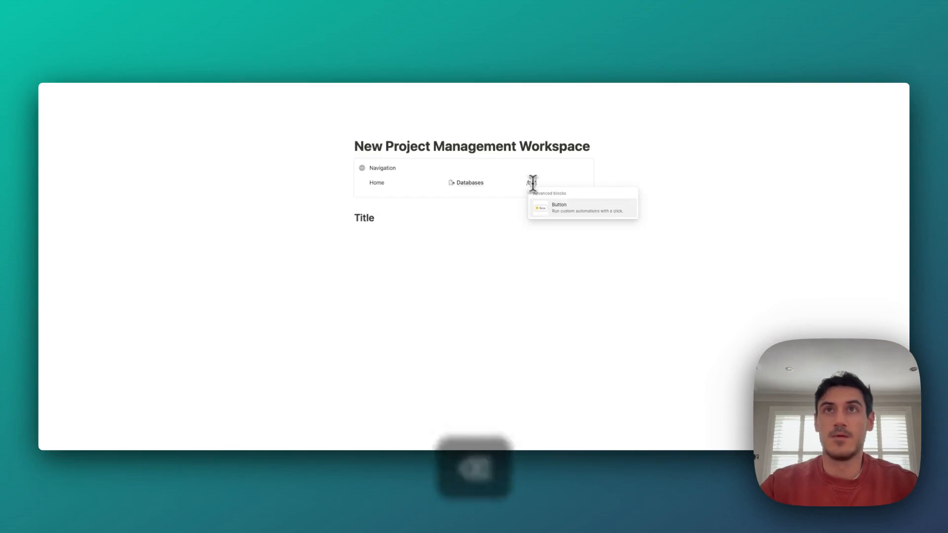
key(Return)
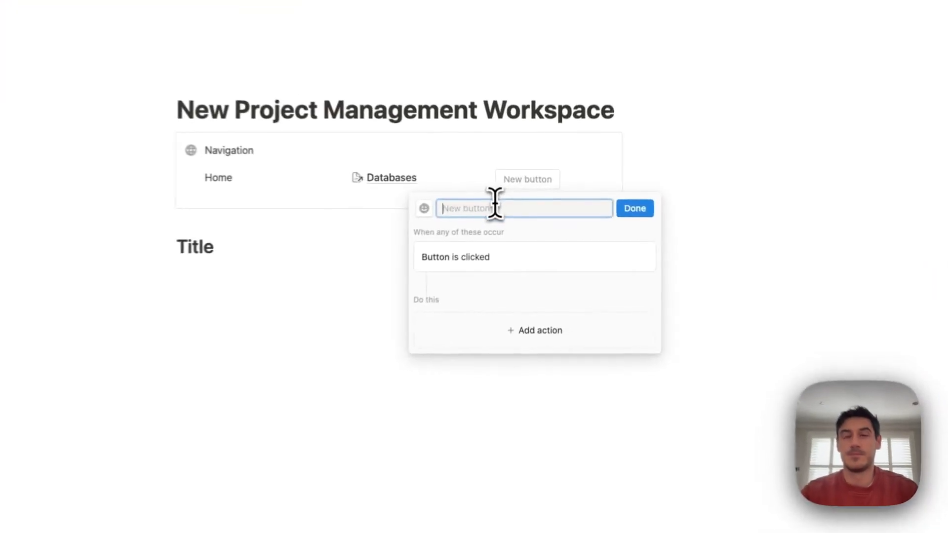
text(Button)
key(BackSpace)
text(n)
click(637, 211)
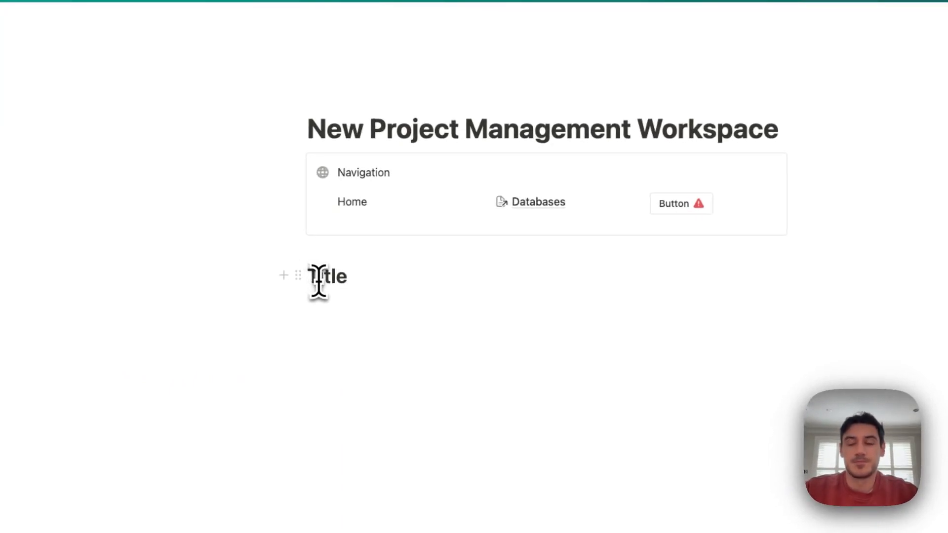
Clear the Title heading's text and insert a synced block in its place
double_click(318, 281)
key(BackSpace)
text(/syn)
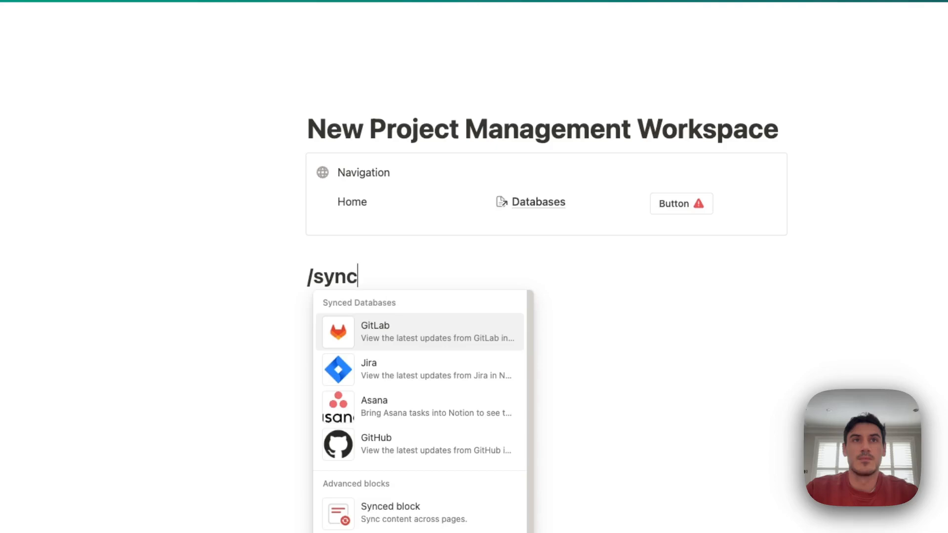
text(c)
key(Down)
key(Down)
key(Down)
key(Down)
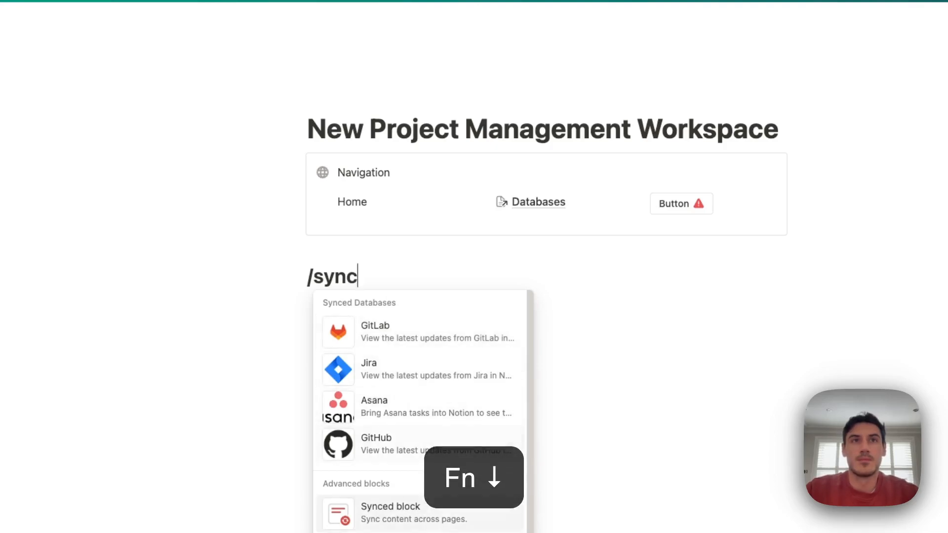
key(Return)
Move the Navigation callout into the synced block and delete the empty line beneath it
drag(309, 172, 336, 308)
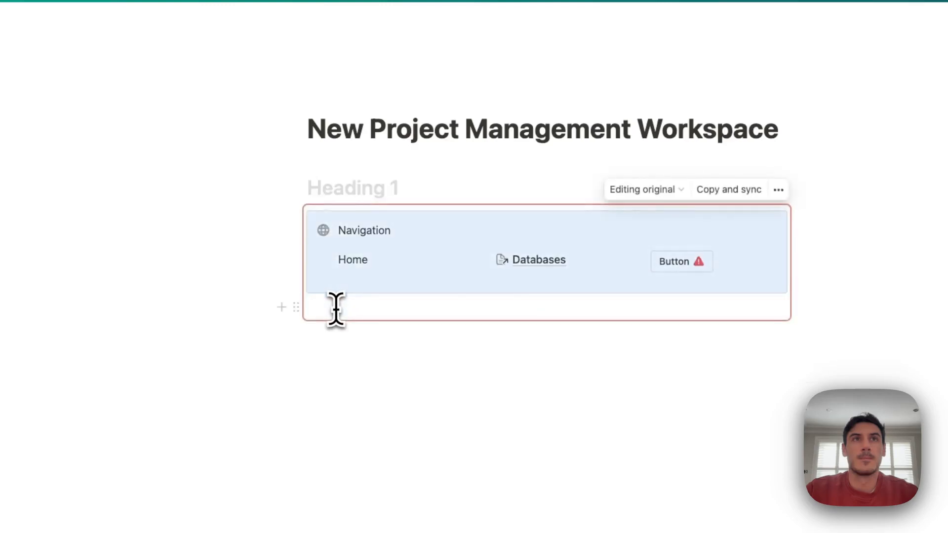
click(336, 309)
key(BackSpace)
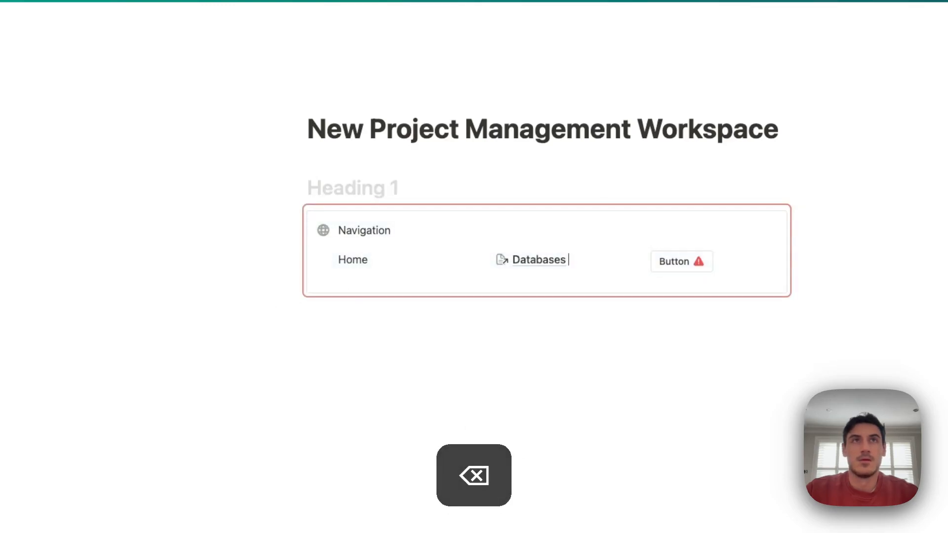
Turn the empty Heading 1 above the synced block into plain text and add an empty text line below the block
click(343, 193)
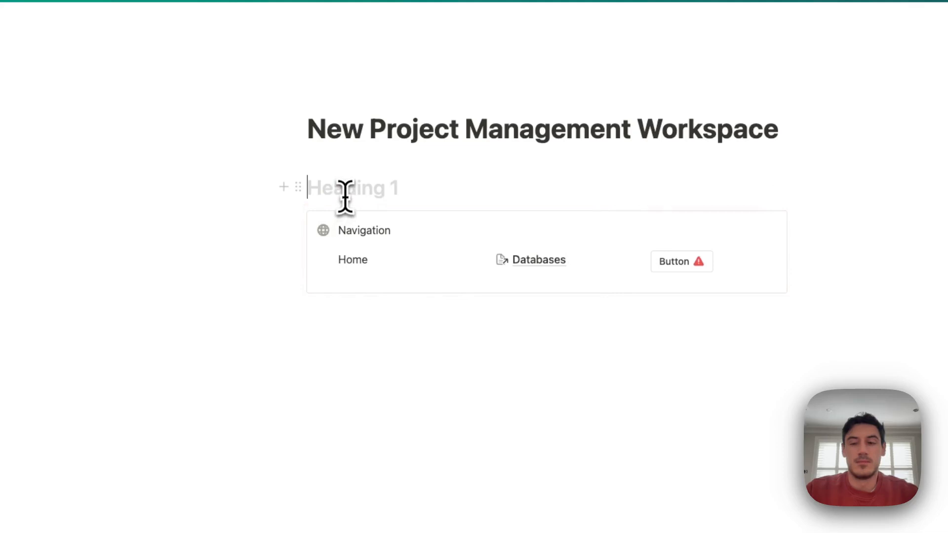
key(BackSpace)
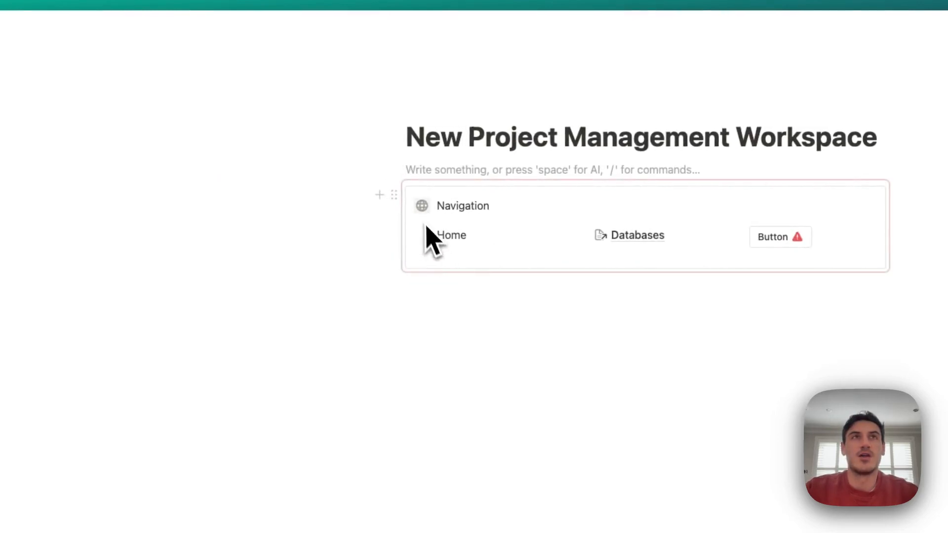
click(425, 299)
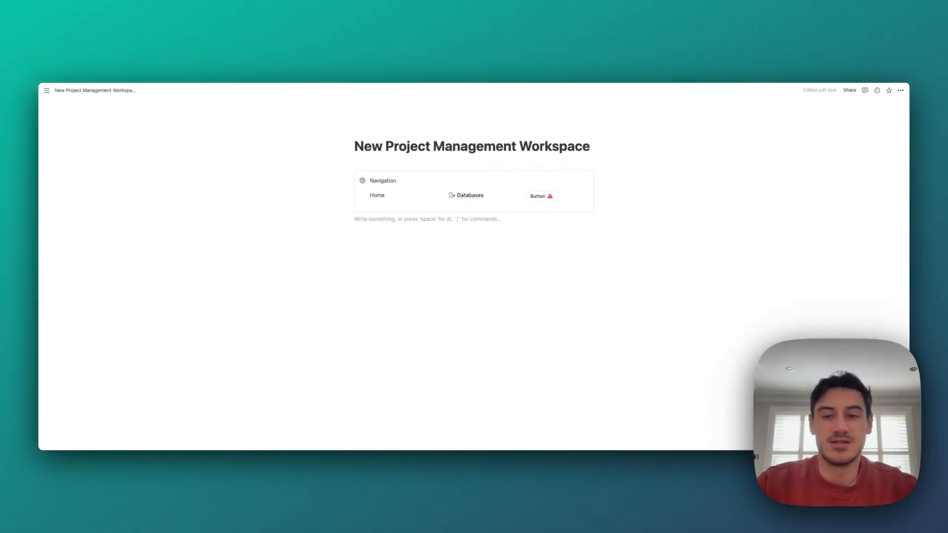
Duplicate the synced Navigation block below itself and add a New Page line under Home in the upper block
click(349, 174)
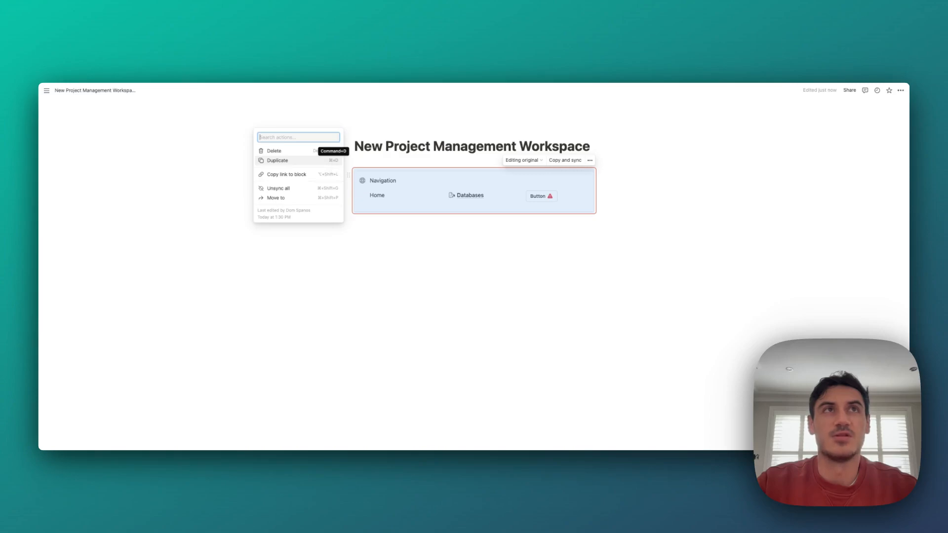
key(super+d)
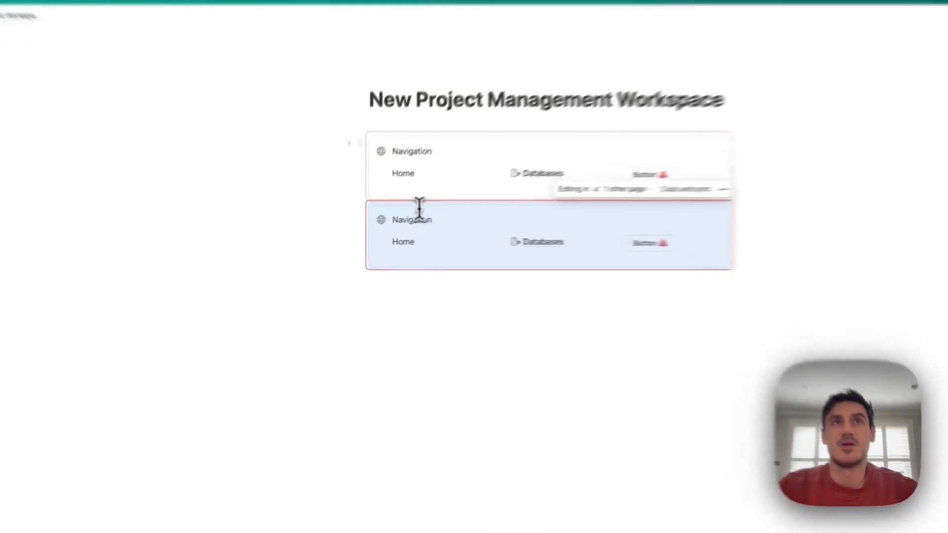
click(388, 196)
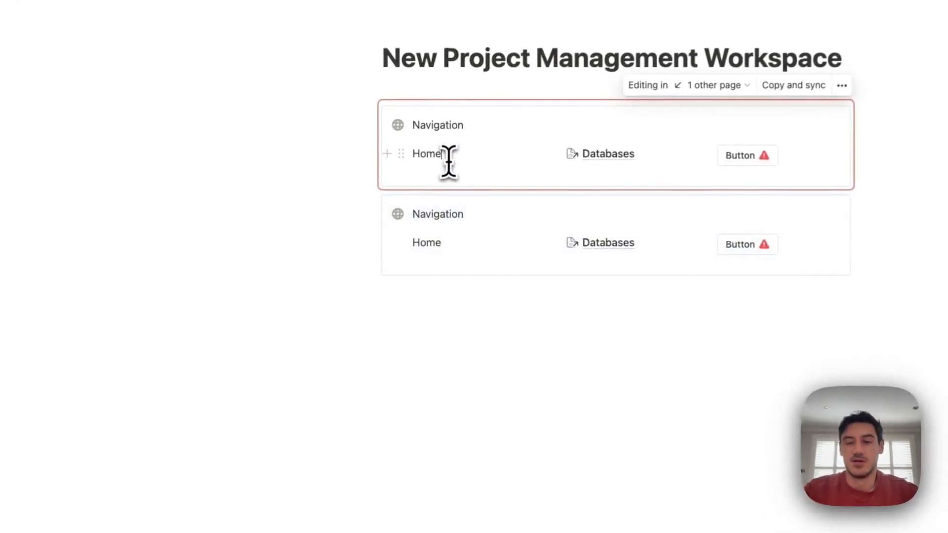
key(shift+Return)
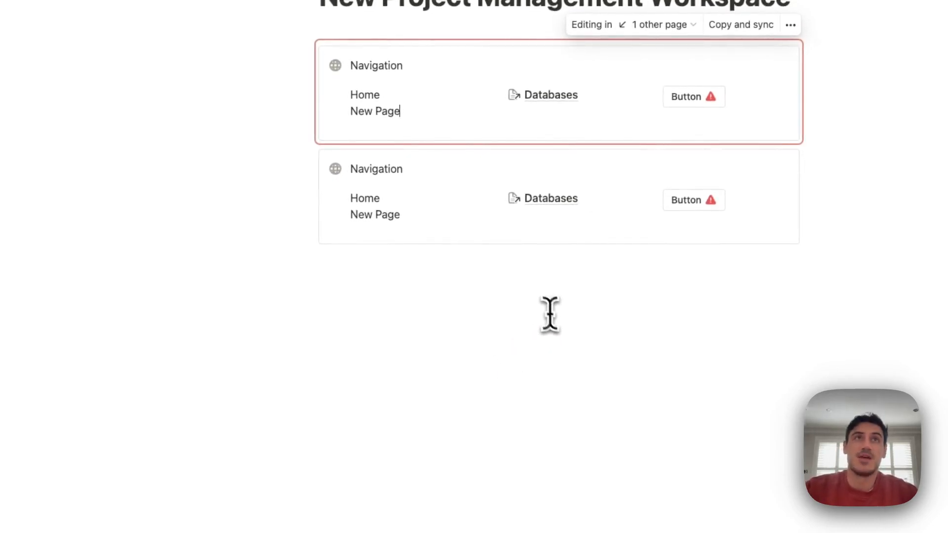
Move the duplicate Navigation block to the Databases page and place it above the list of databases there
click(362, 240)
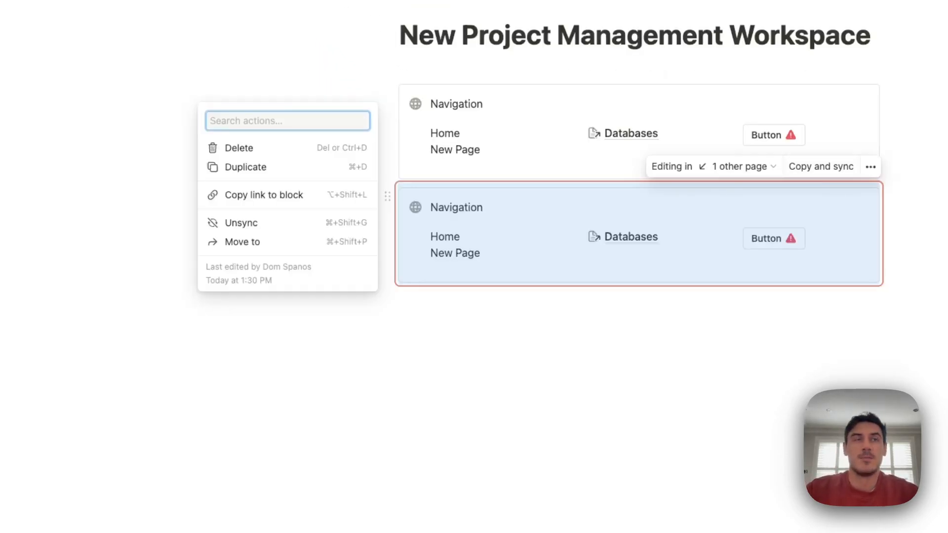
click(329, 243)
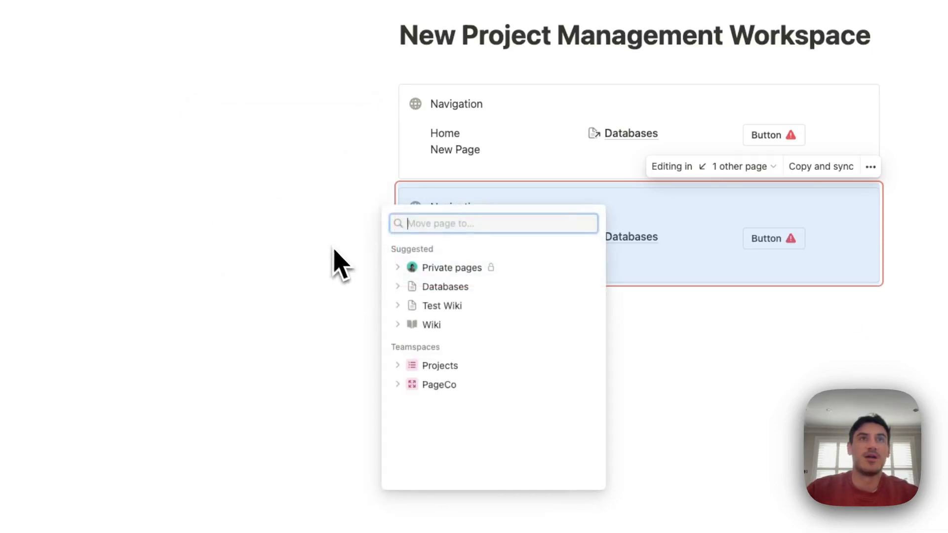
click(438, 285)
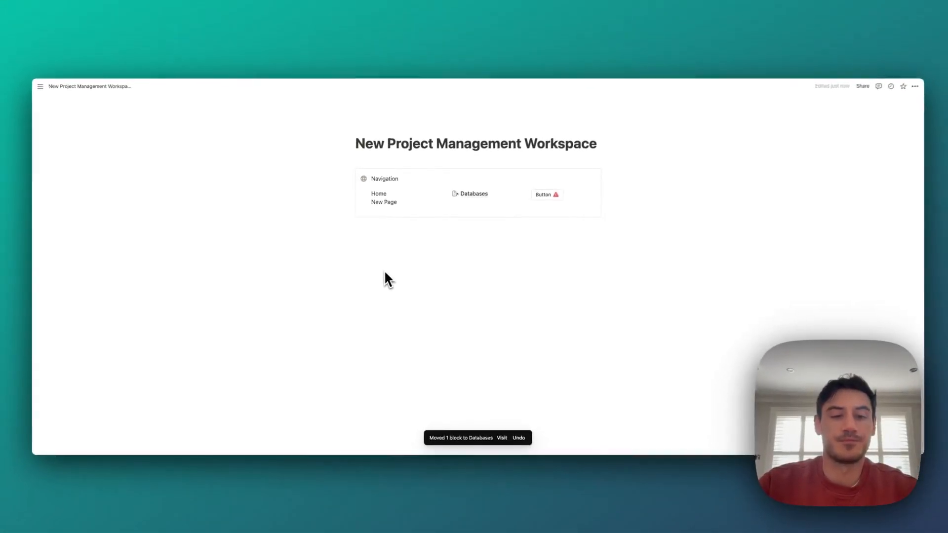
click(455, 201)
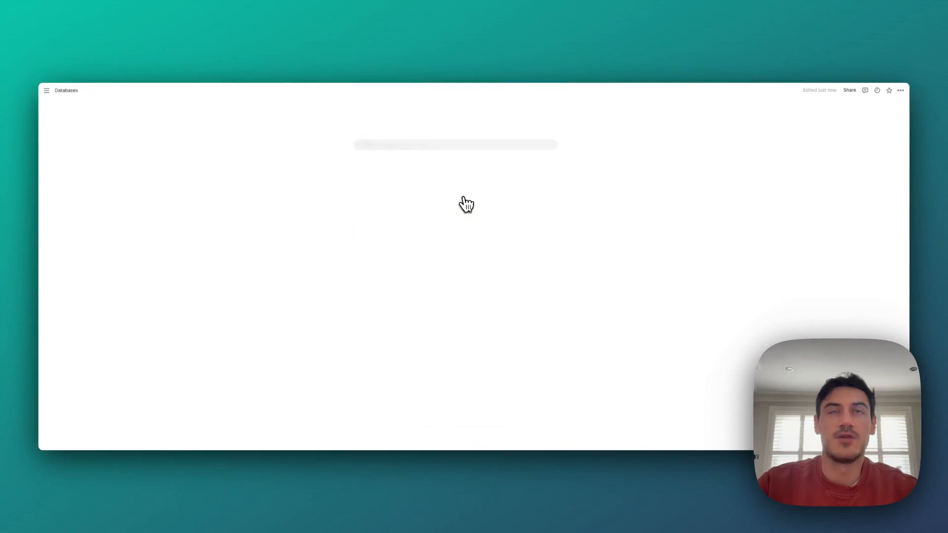
drag(362, 230, 364, 176)
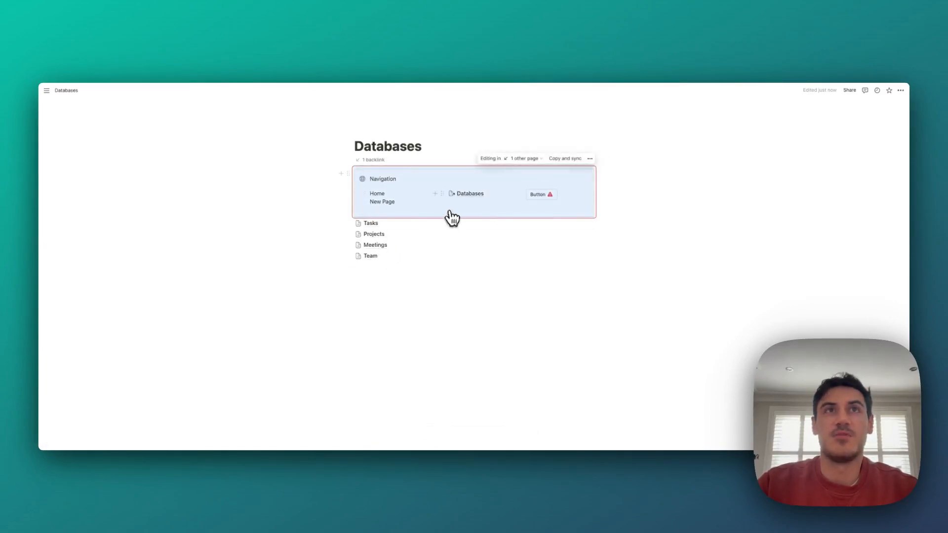
Link the Home text in the main page's Navigation callout to the New Project Management Workspace page using its copied link
click(379, 194)
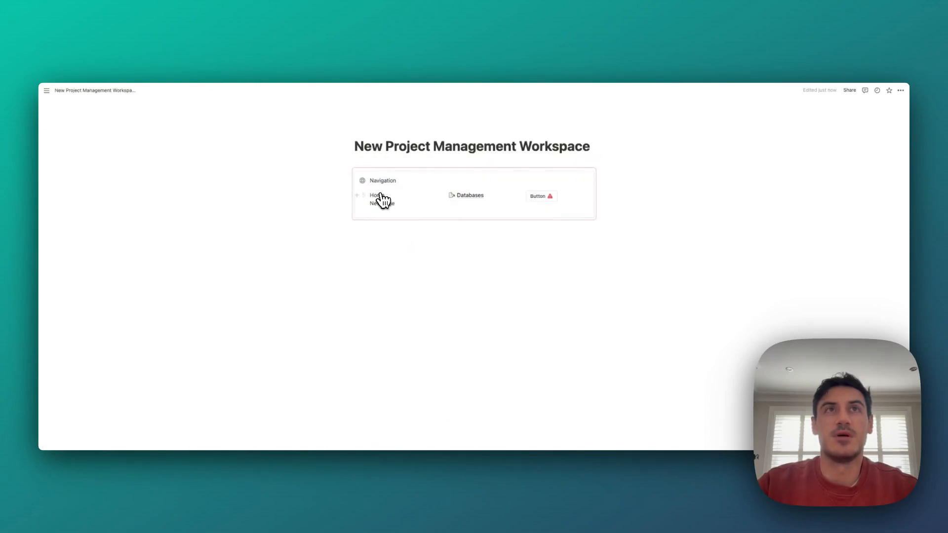
click(900, 90)
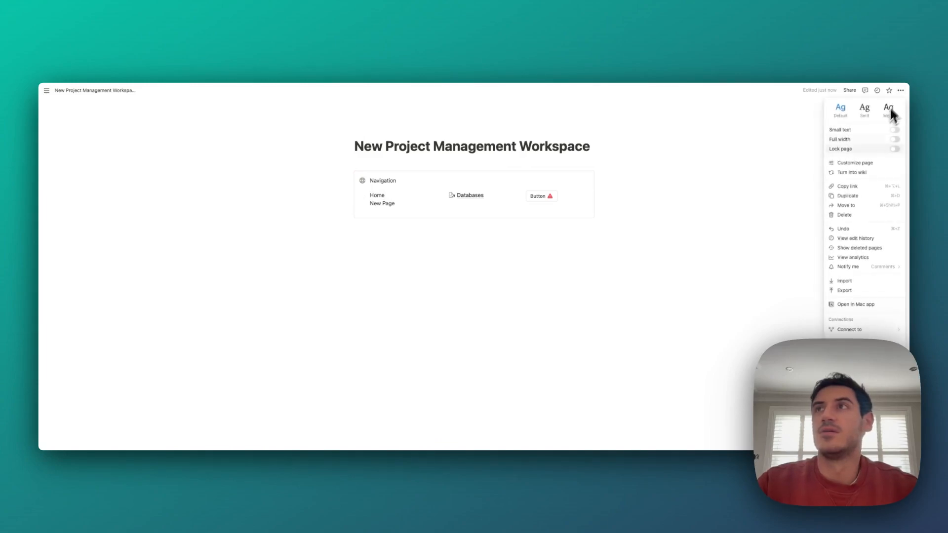
click(860, 187)
drag(419, 197, 370, 195)
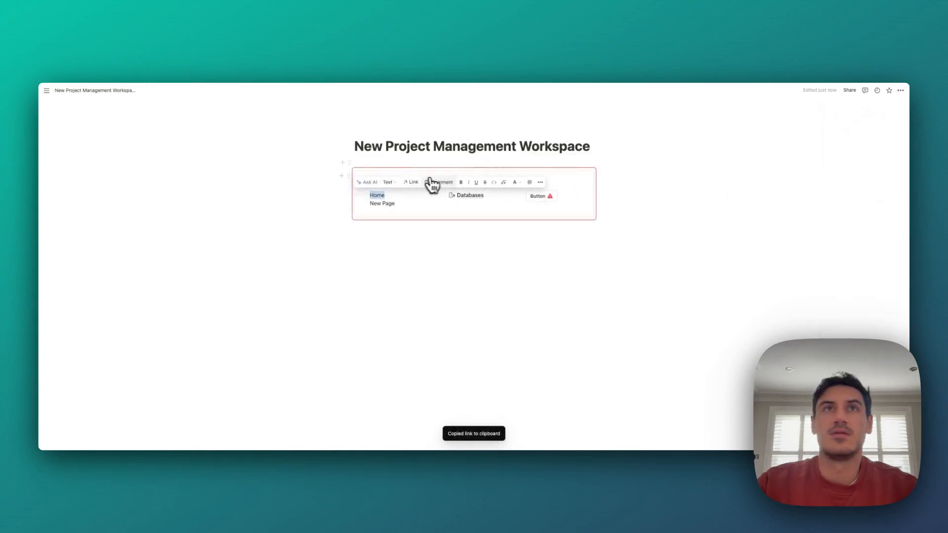
click(414, 183)
key(ctrl+v)
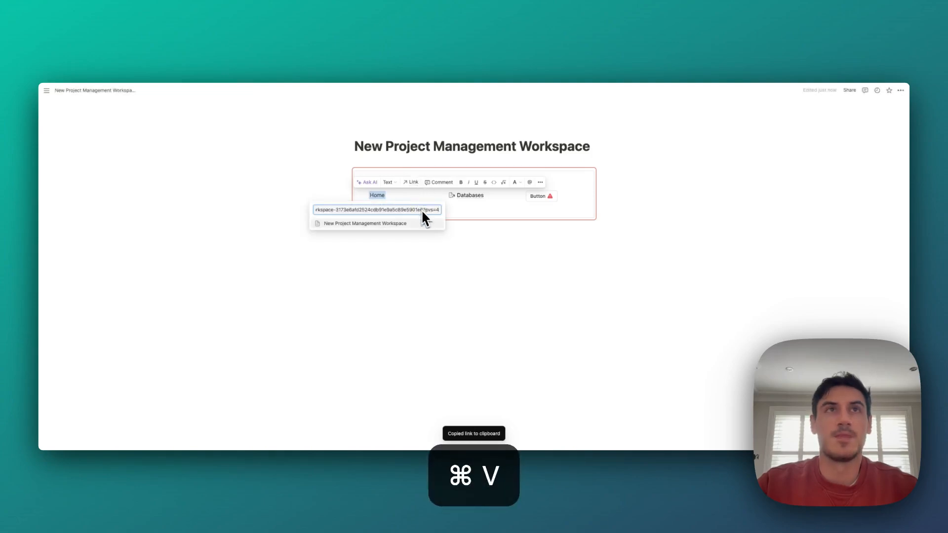
click(423, 224)
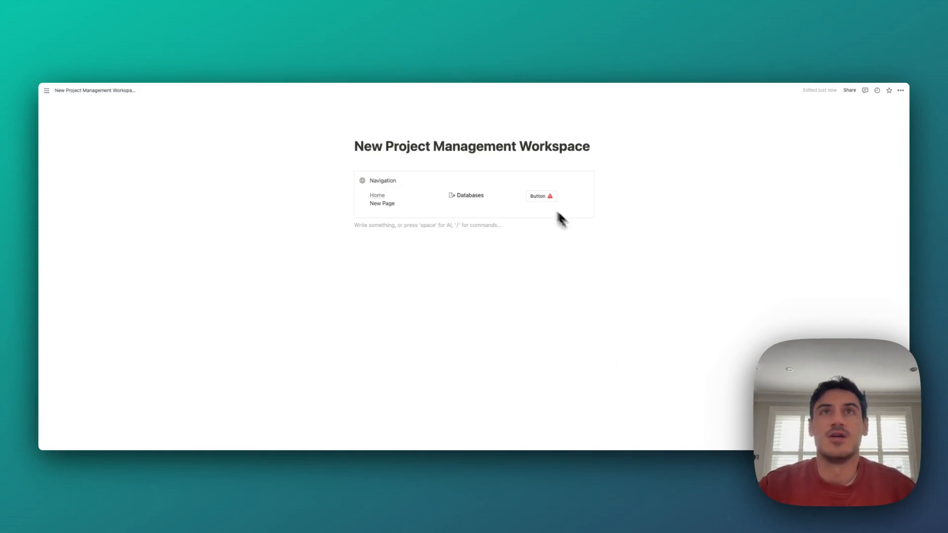
Create a template named New Task in the Tasks database, leaving its body empty
click(474, 196)
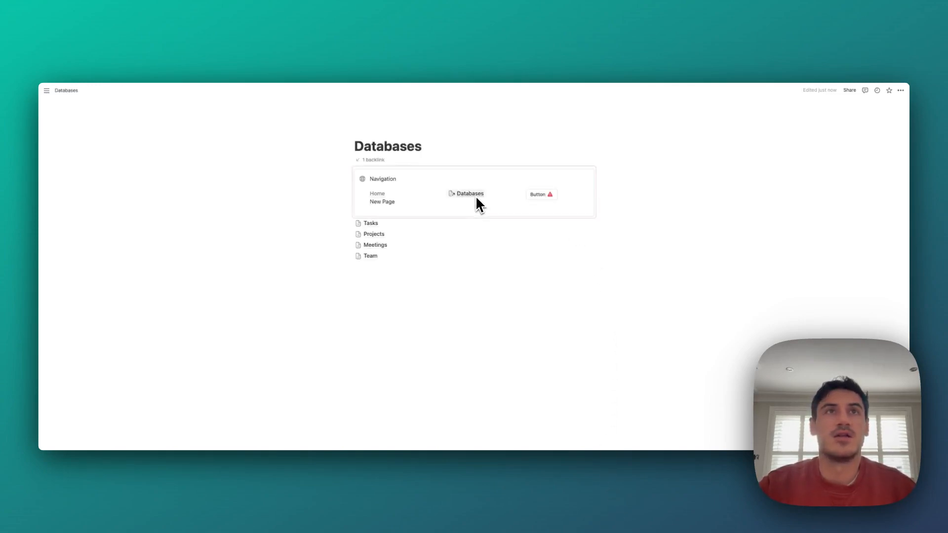
click(395, 224)
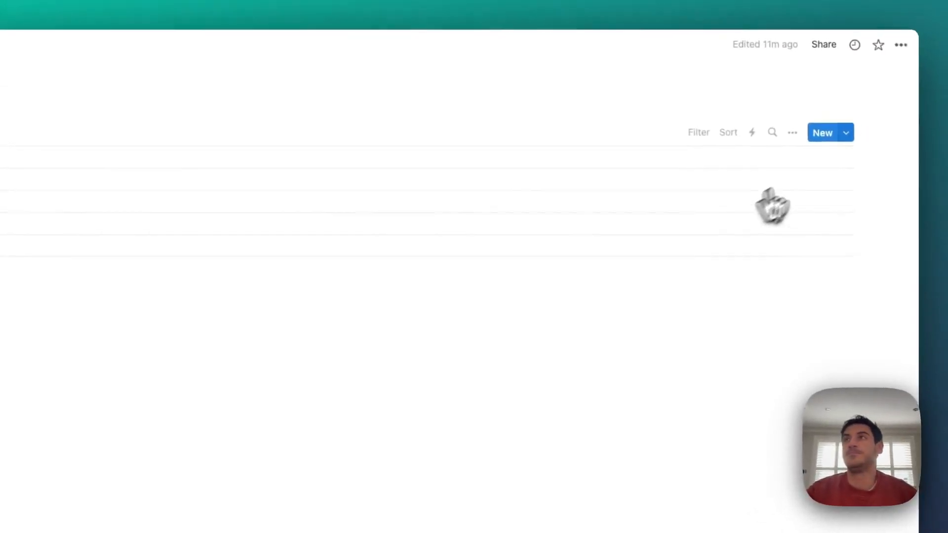
click(845, 132)
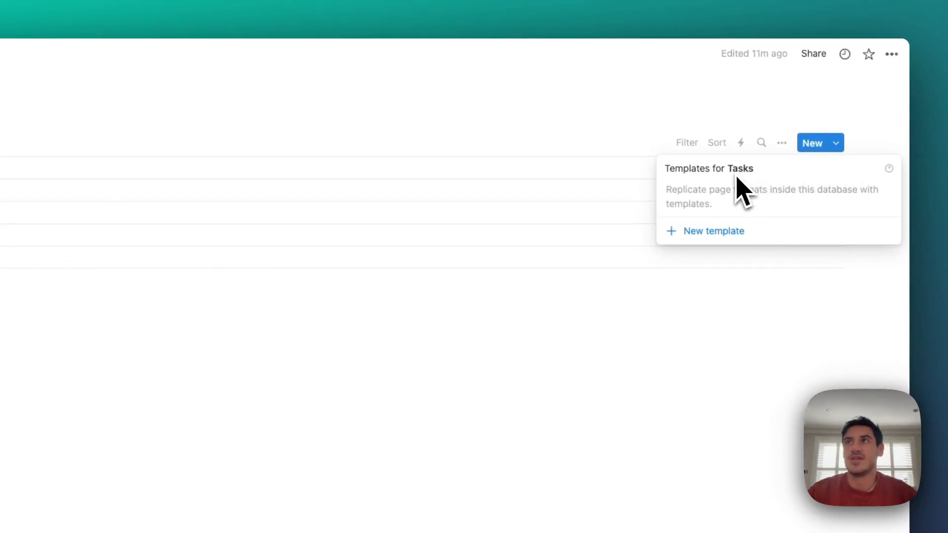
click(691, 231)
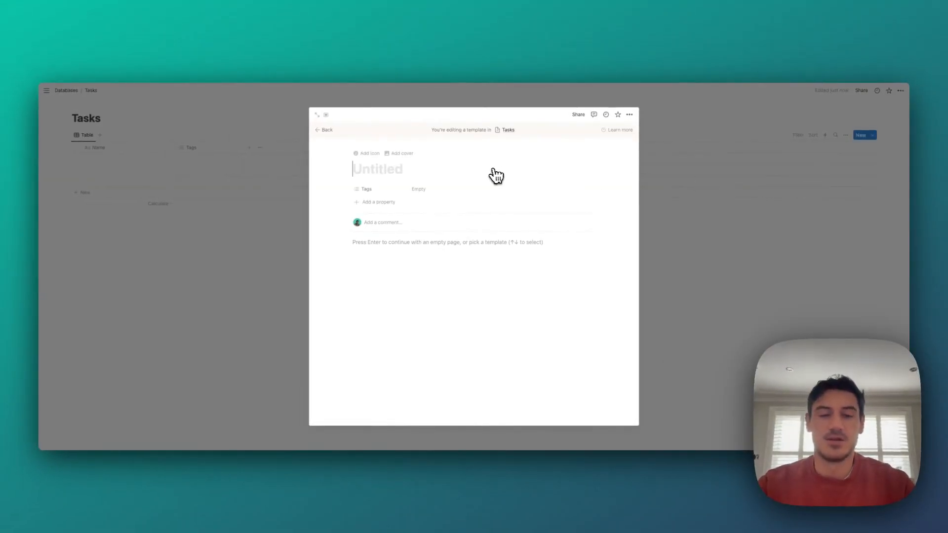
text(New Task)
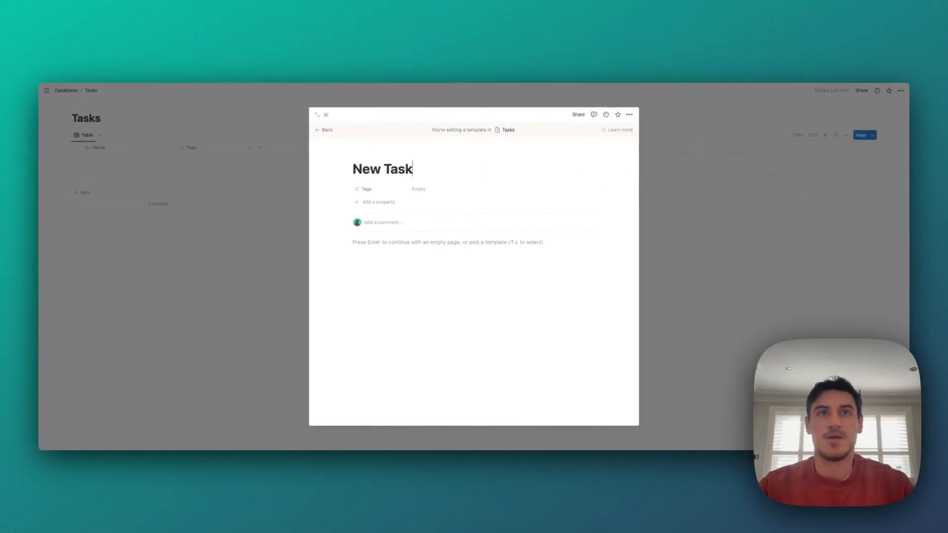
click(432, 251)
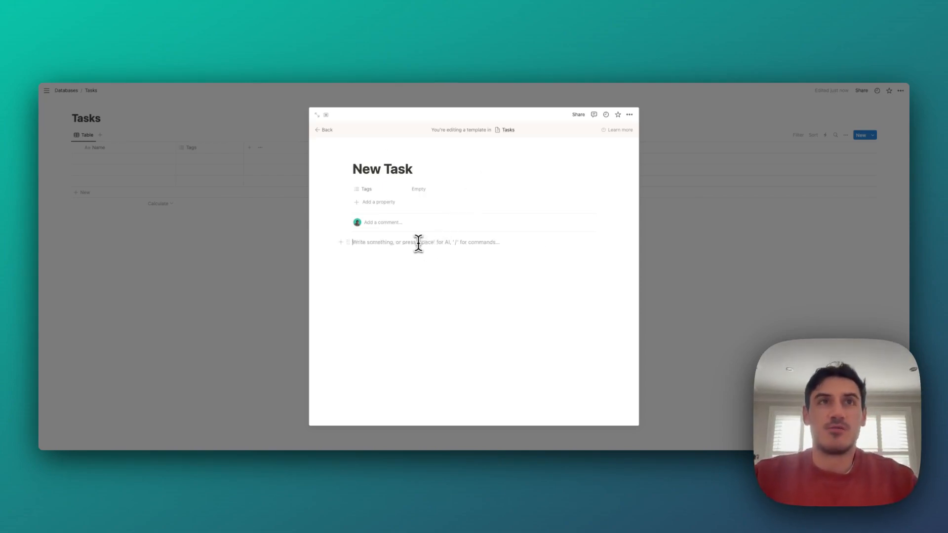
click(677, 246)
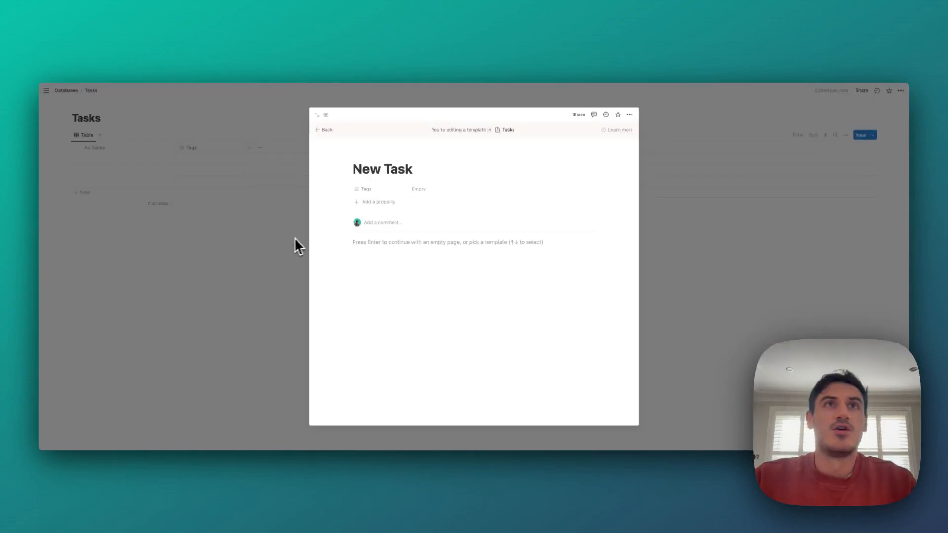
click(305, 238)
Duplicate the synced Navigation block on the main workspace page and move the copy into the New Task template
key(super+[)
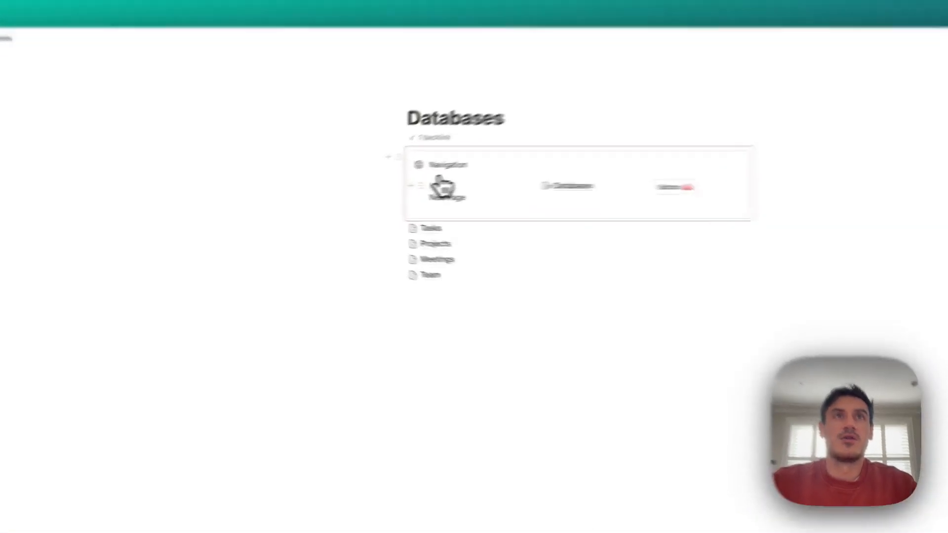
click(377, 193)
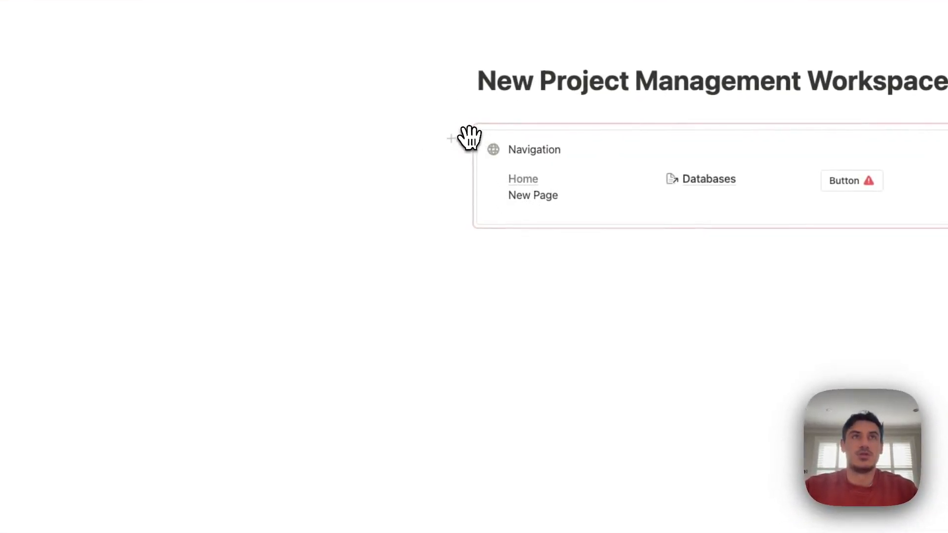
click(472, 140)
key(super+d)
click(463, 232)
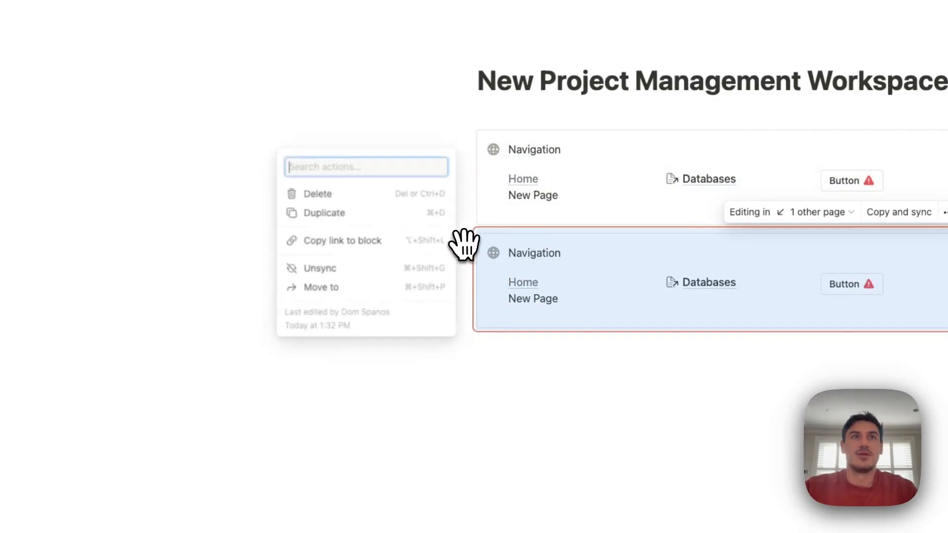
click(417, 286)
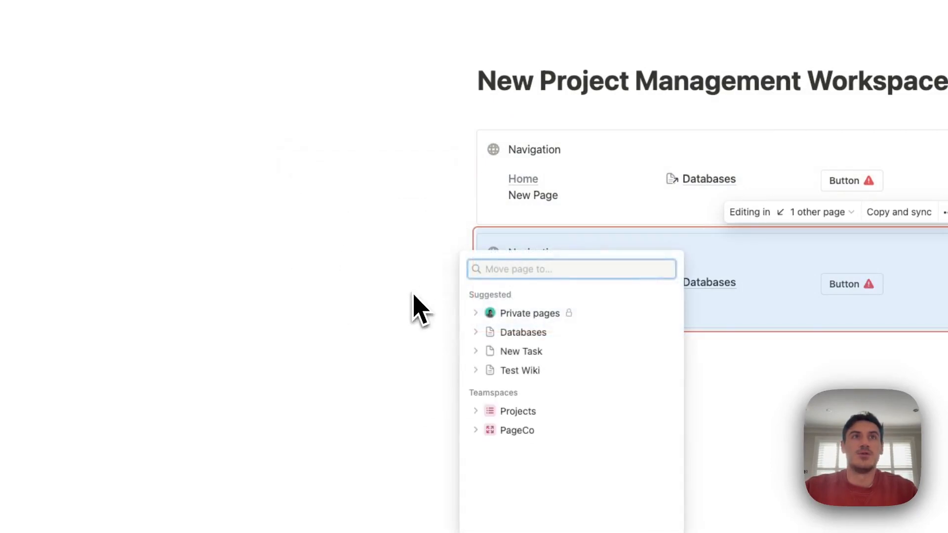
click(520, 351)
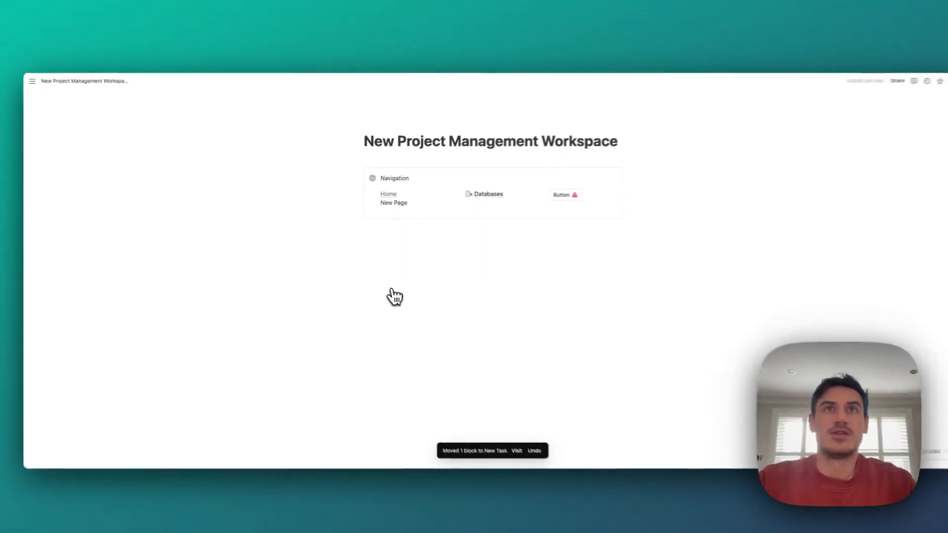
Create a task in the Tasks database from the New Task template and close its page preview
click(641, 184)
click(395, 225)
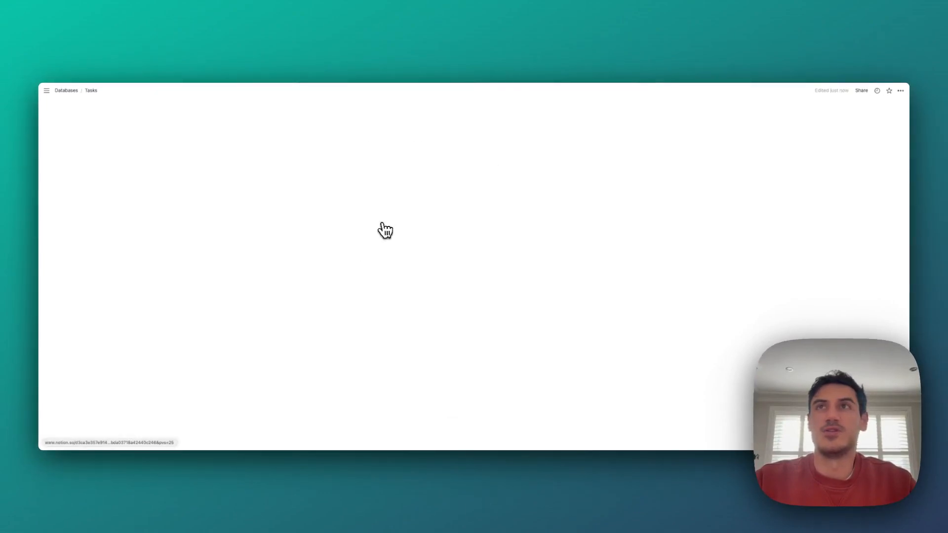
click(872, 136)
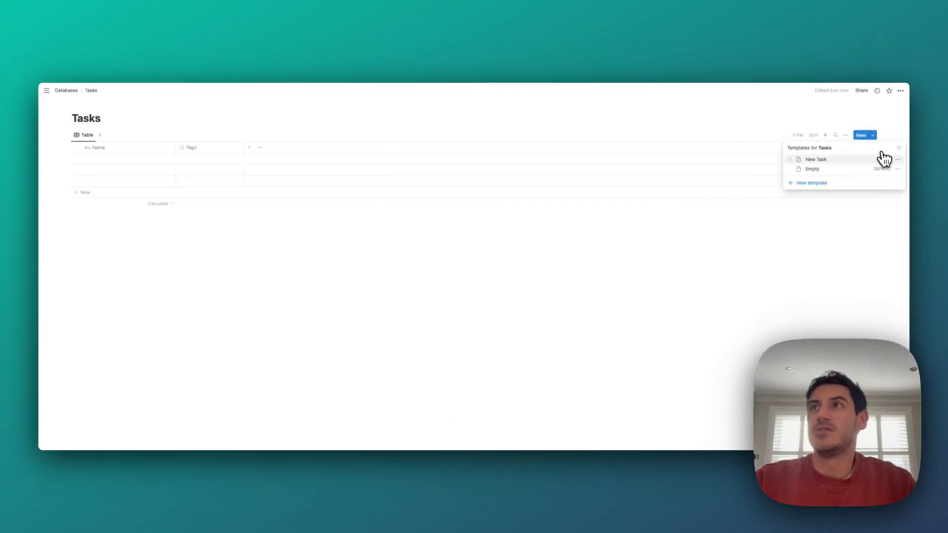
click(869, 160)
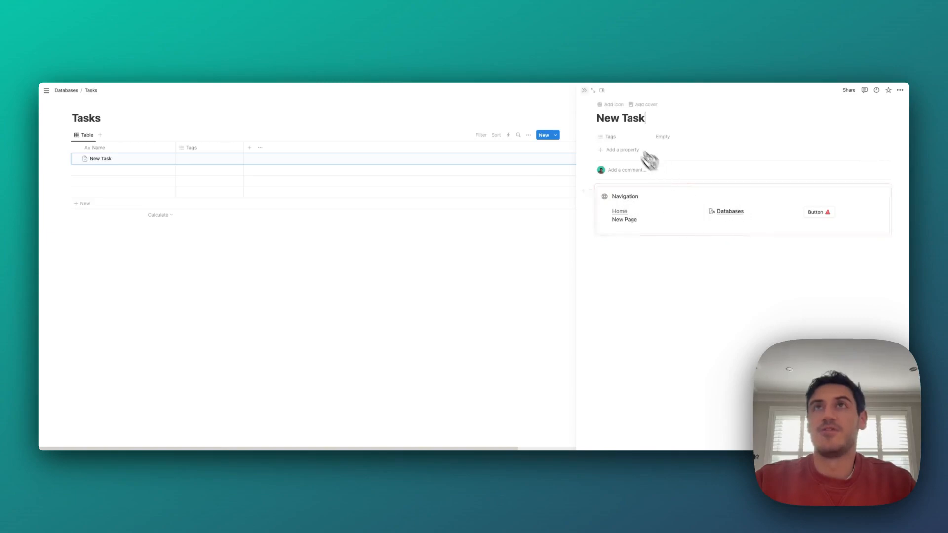
click(587, 91)
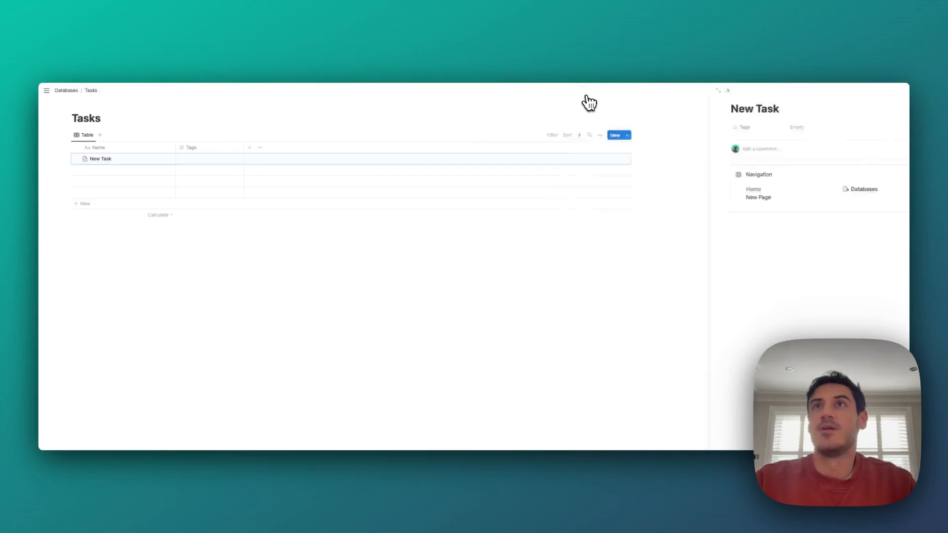
Edit the New Task template and add a Heading 1 reading Notes below the Navigation callout
click(873, 136)
click(897, 160)
click(882, 161)
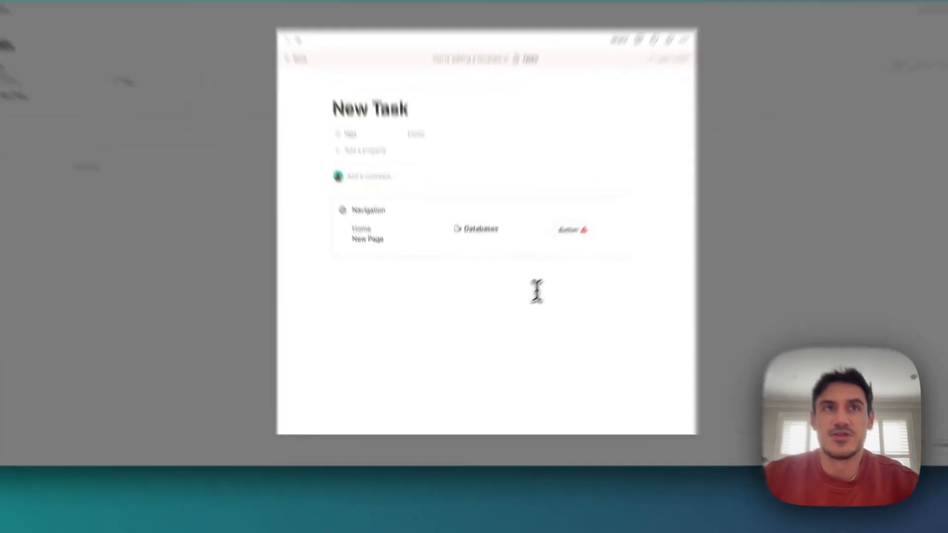
click(501, 313)
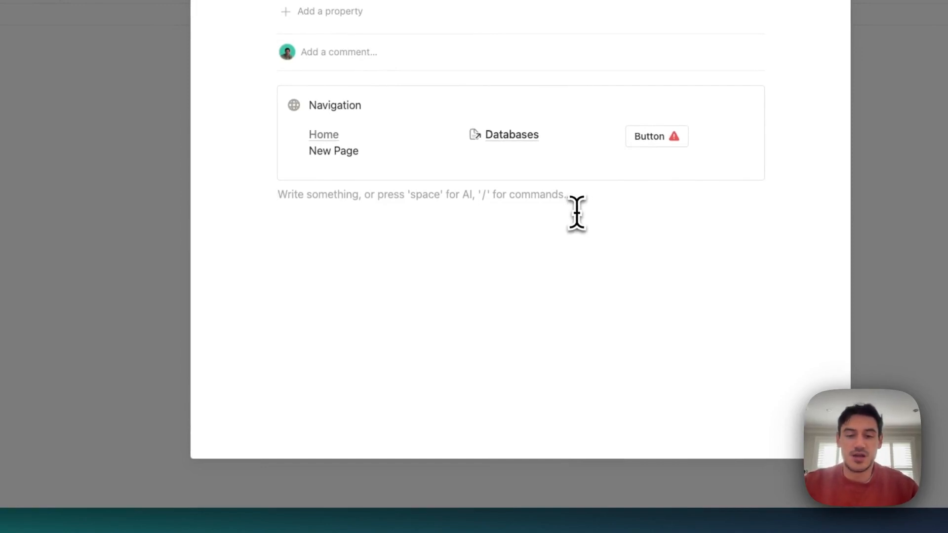
text(/h1)
key(Return)
text(Notes)
key(Return)
Add a Heading 1 reading Resources & Assets below Notes and close the template
text(/h1)
key(Return)
text(Resources)
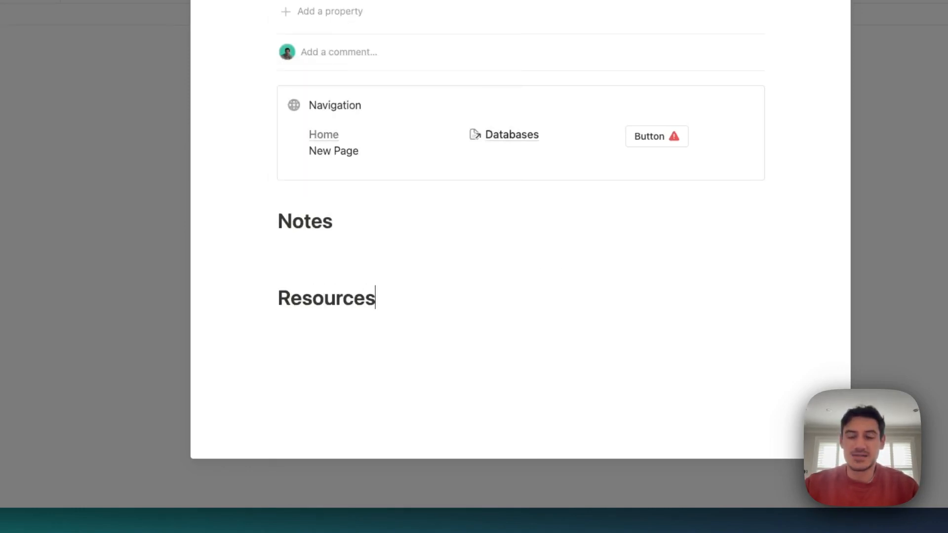
text( & Assets)
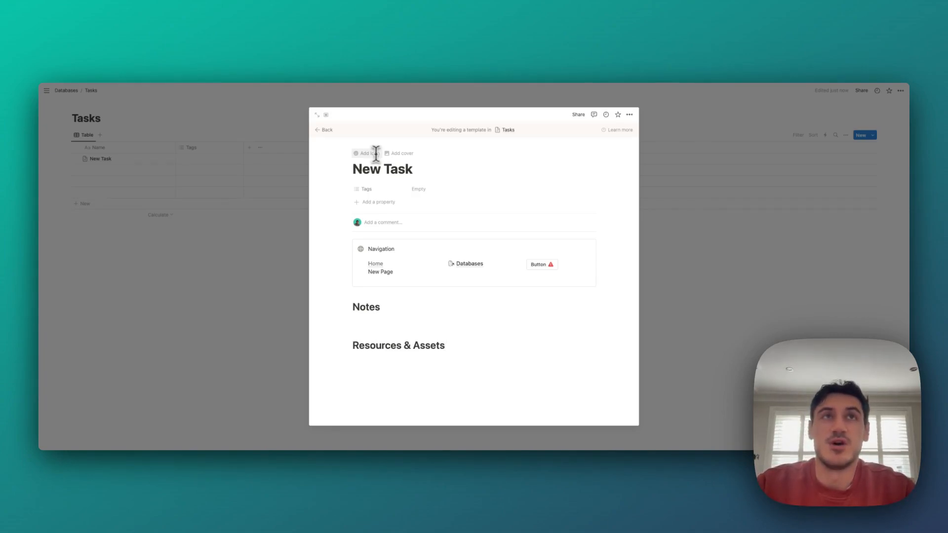
click(674, 194)
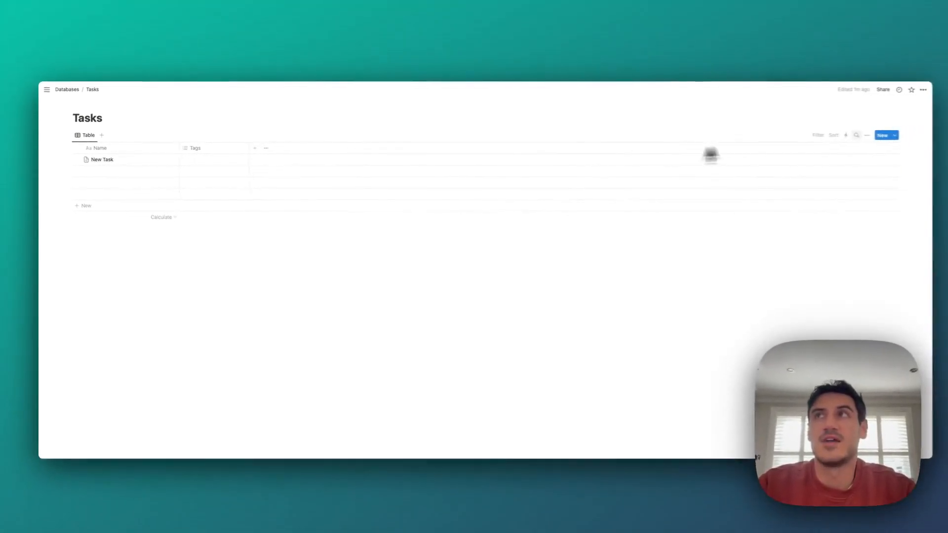
Create a task named Task 2 in the Tasks database without applying a template and close its page preview
click(881, 136)
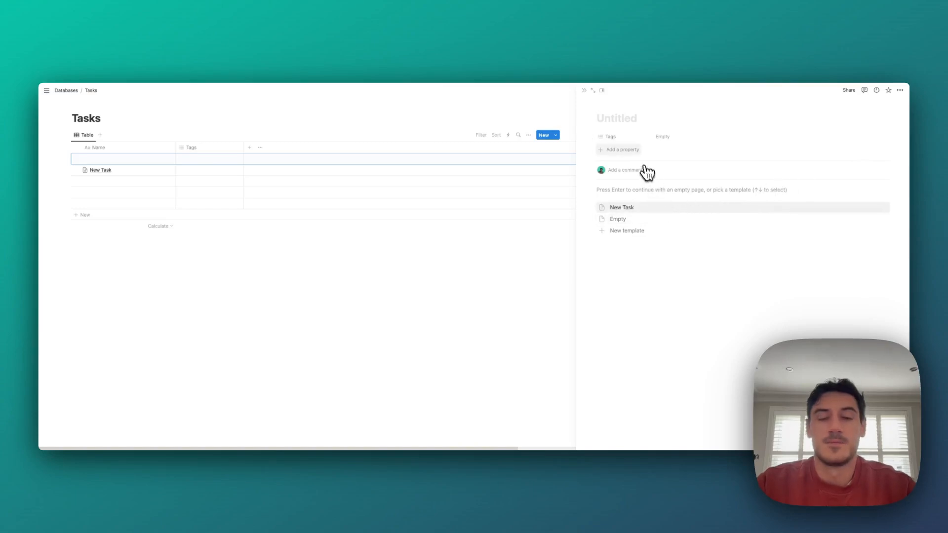
text(Task 2)
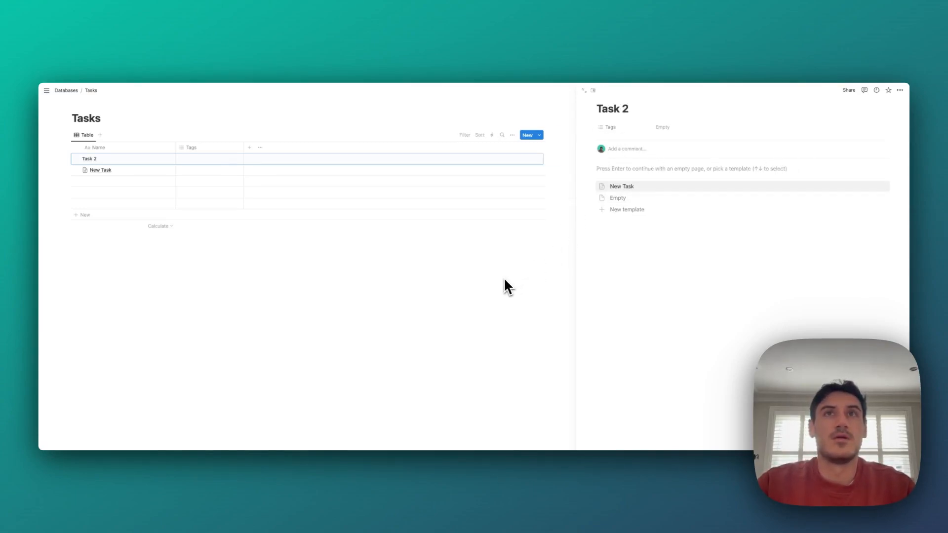
click(506, 279)
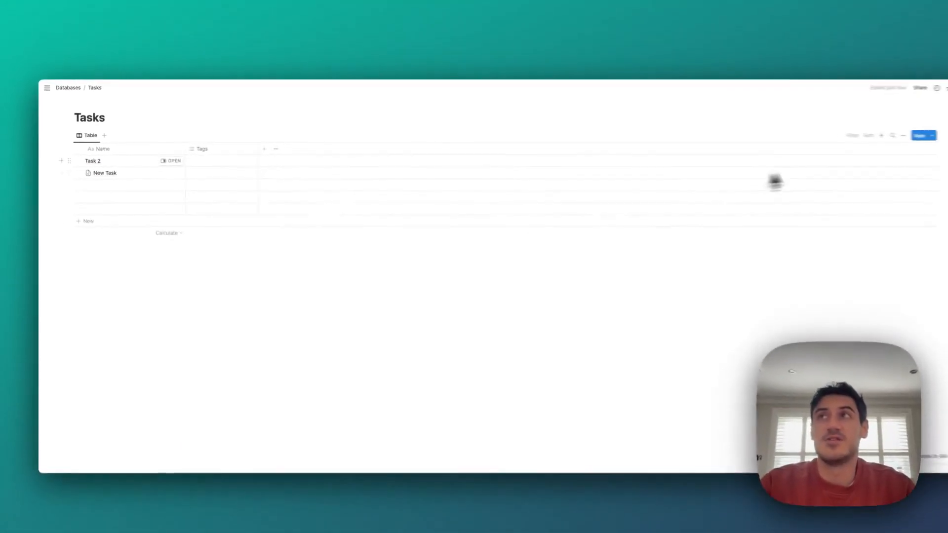
Set the New Task template as the default for all views in Tasks and close the template list
click(879, 137)
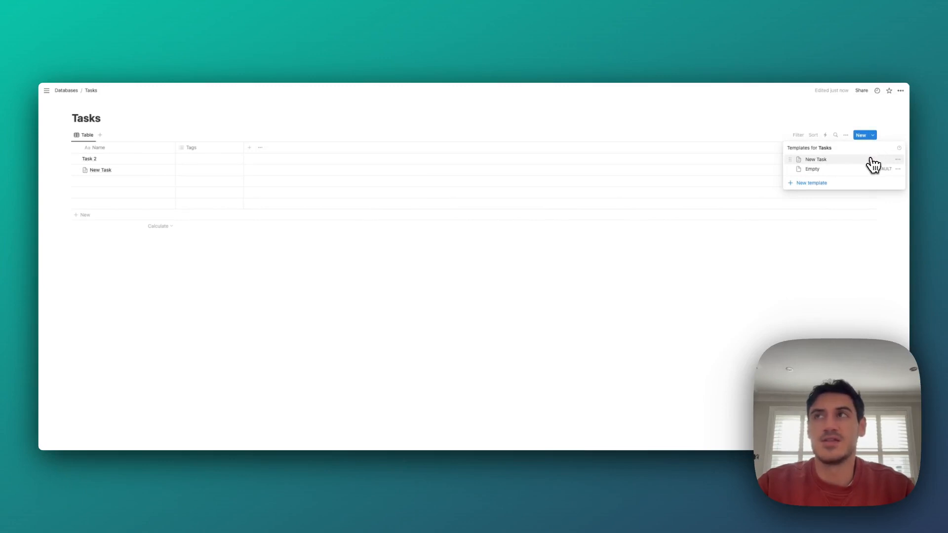
click(900, 161)
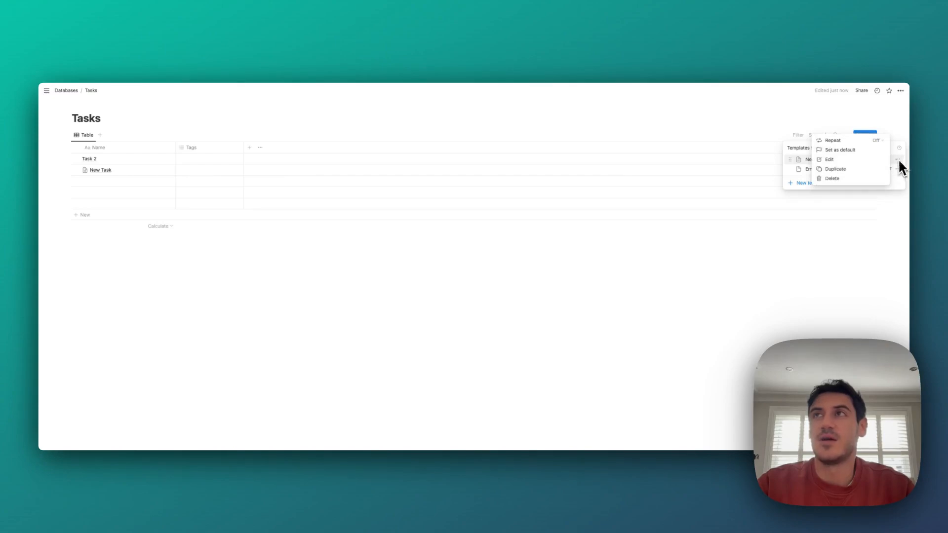
click(874, 151)
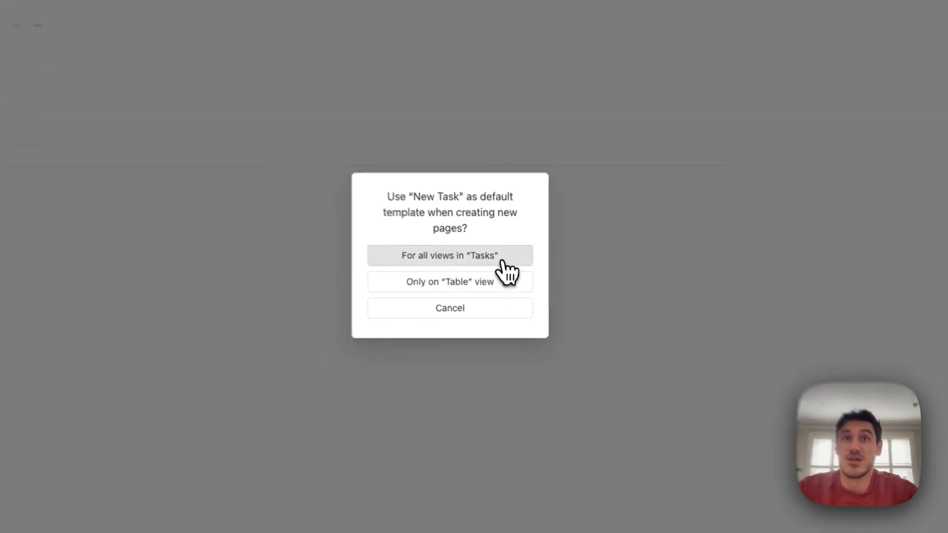
click(502, 262)
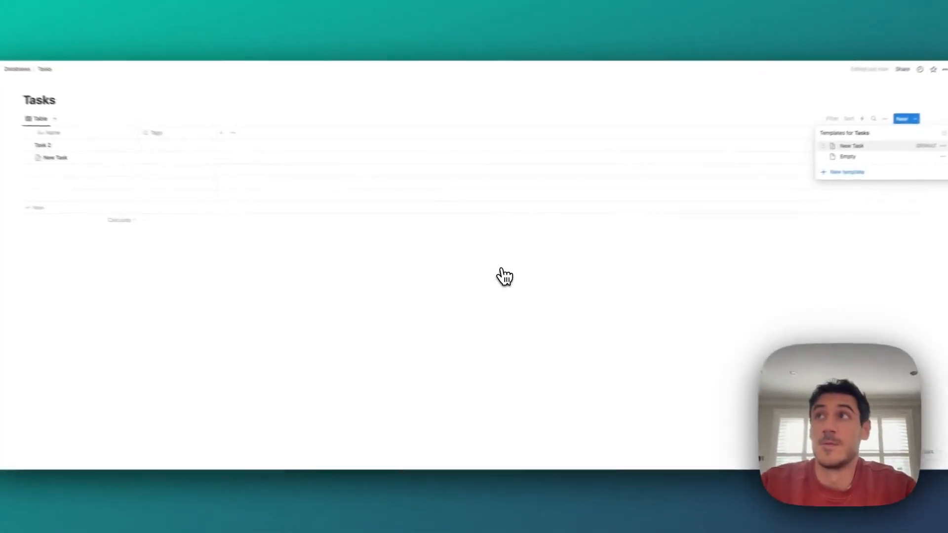
click(887, 190)
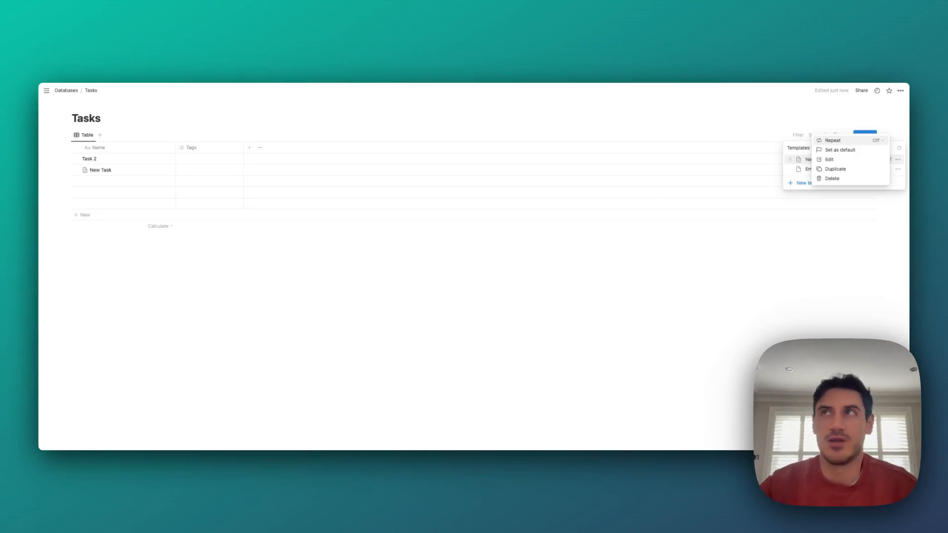
click(846, 231)
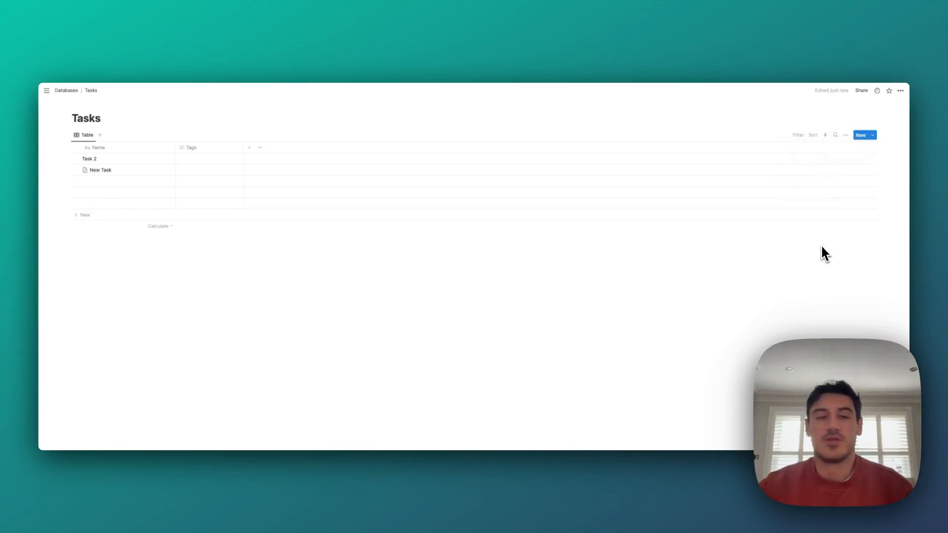